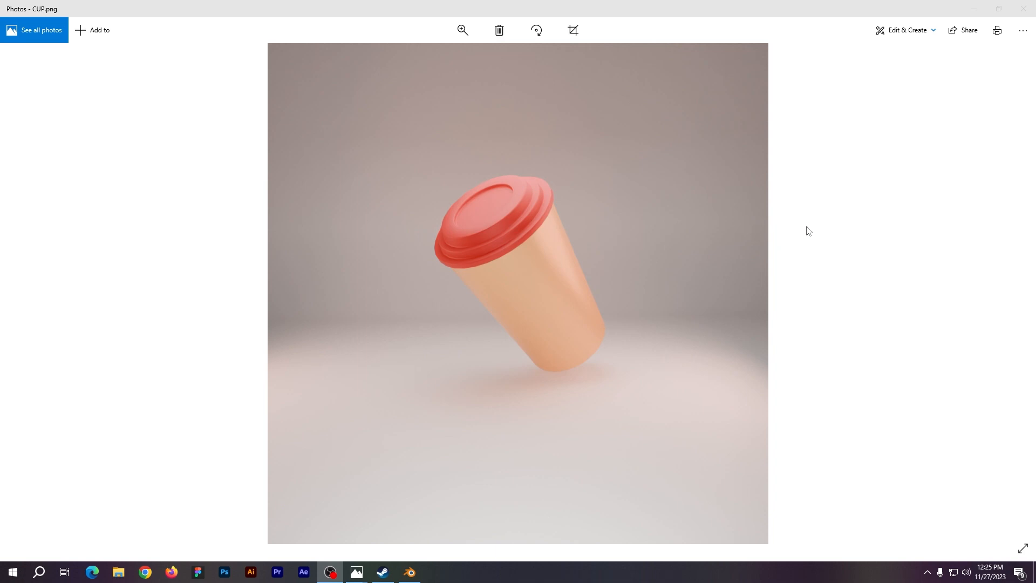
- Close the cup reference image and add a mesh cylinder to the empty Blender scene
left_click(1024, 11)
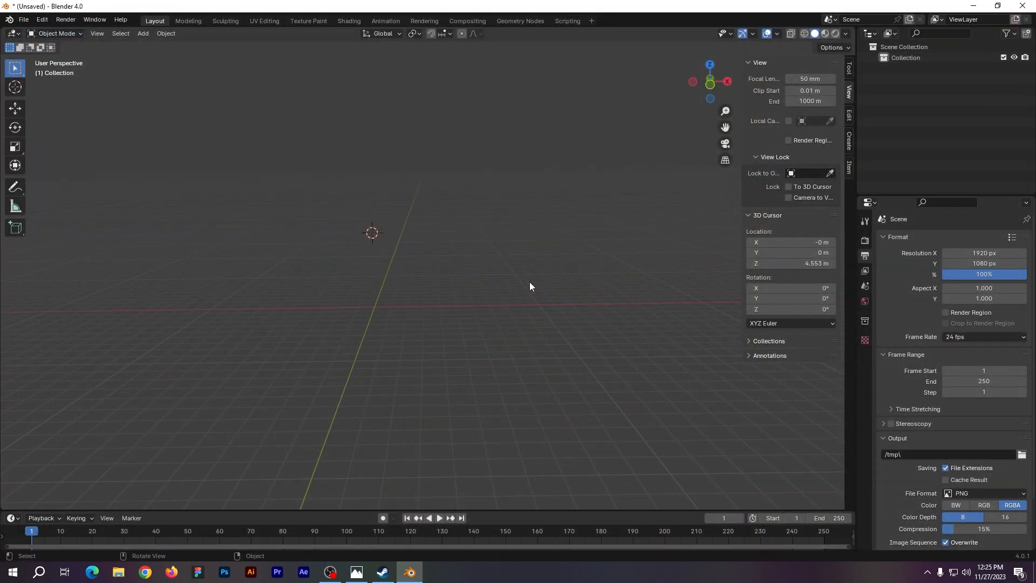
key("shift+a")
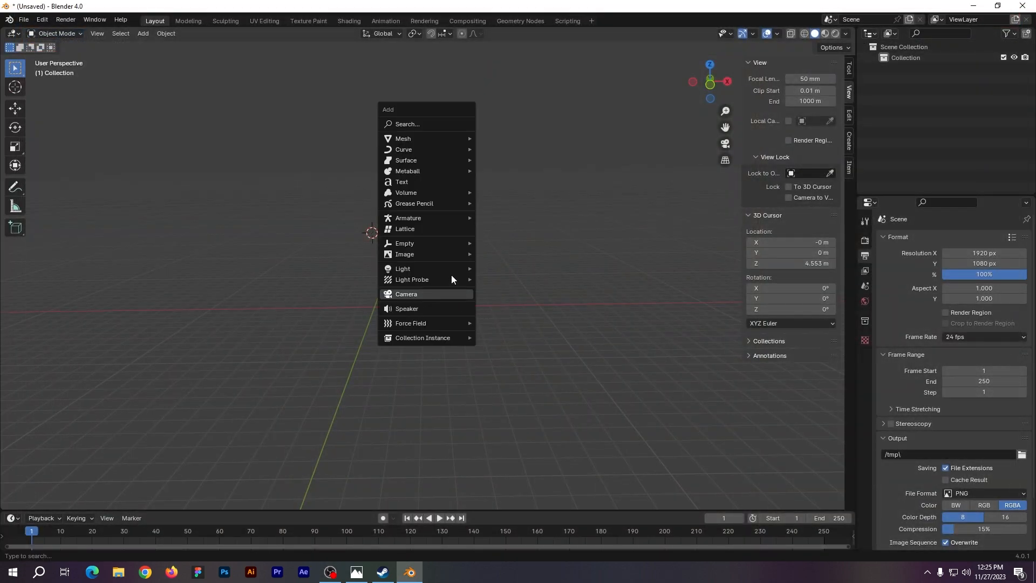
mouse_move(419, 140)
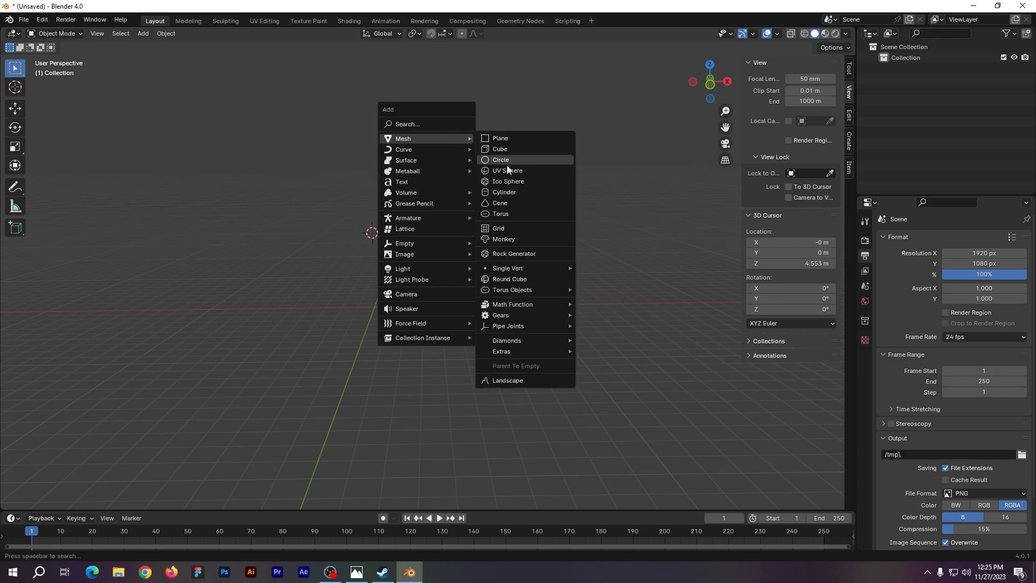
left_click(504, 192)
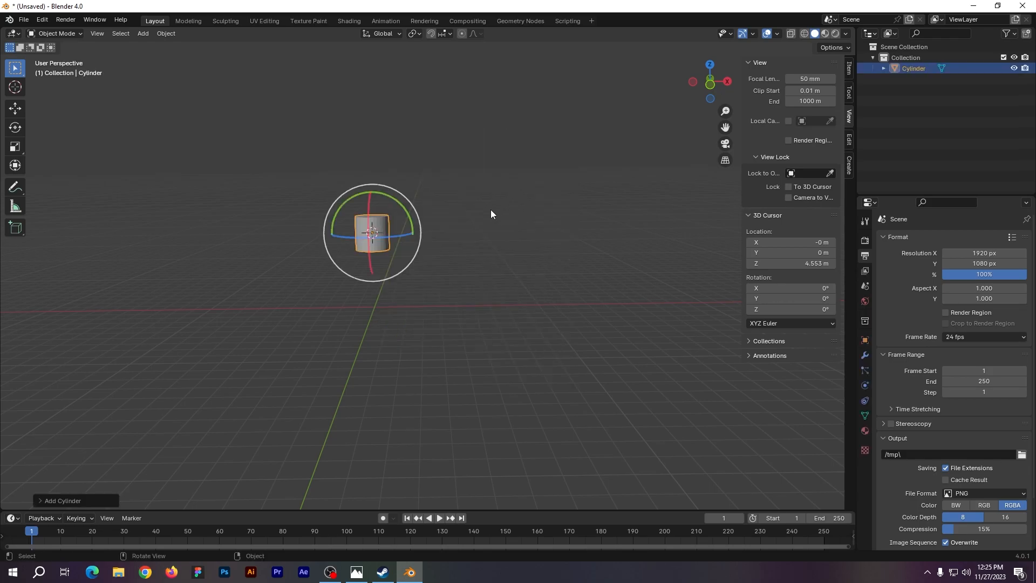
- Scale the cylinder along the Z axis to more than double its height
middle_click_drag(491, 228, 523, 229)
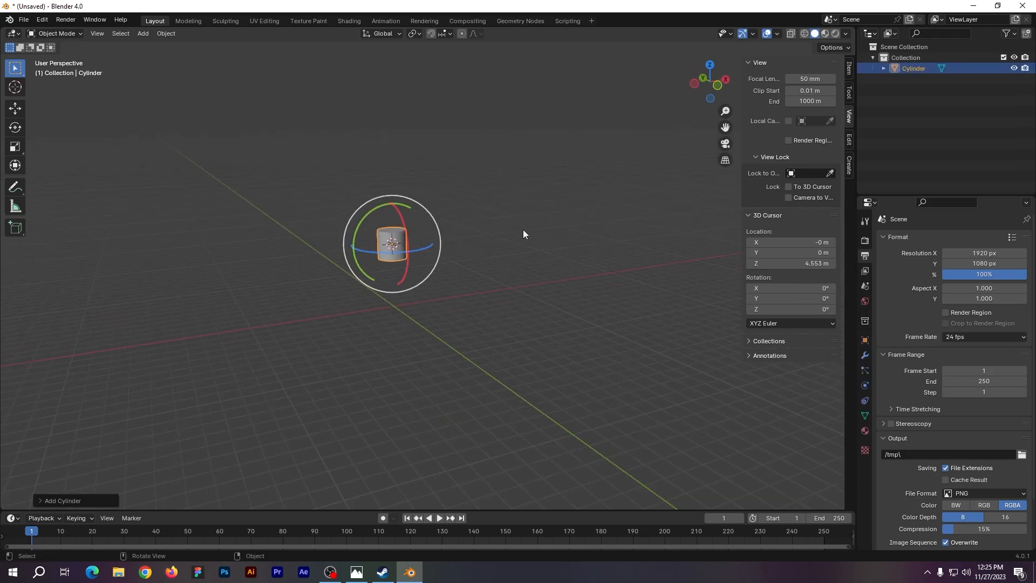
key("s")
key("z")
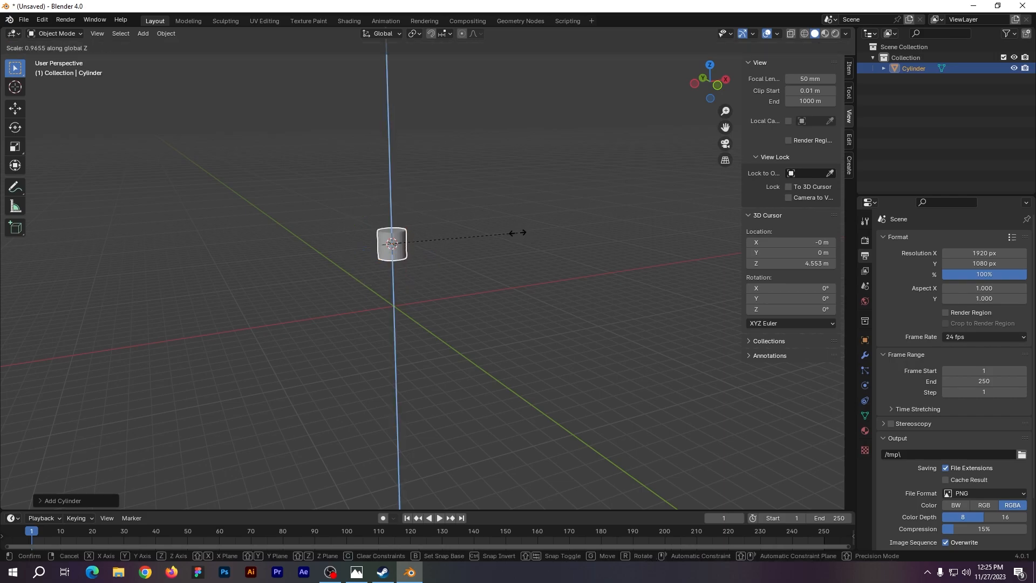
left_click(687, 159)
scroll(466, 246, "up", 5)
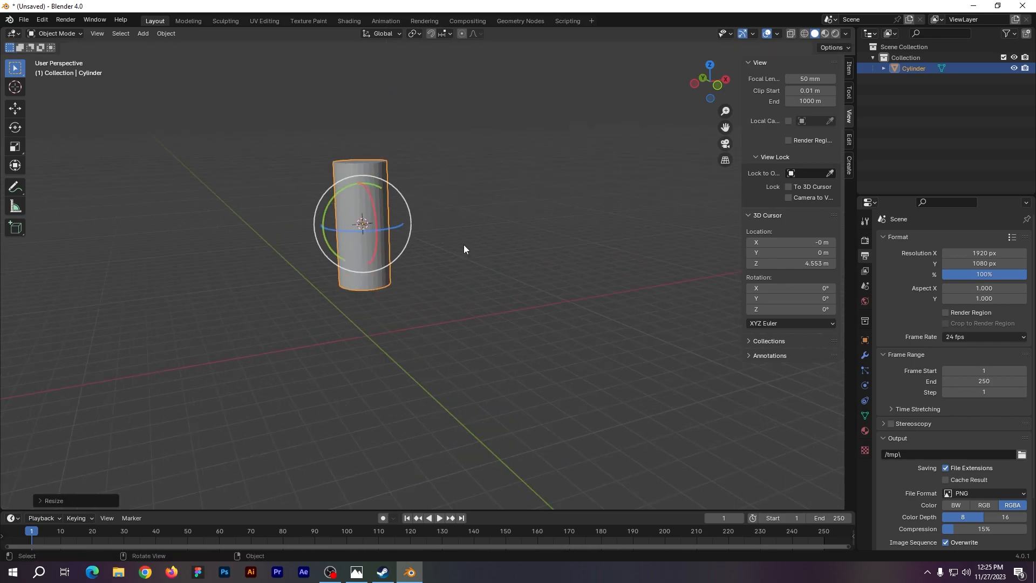
- Select the cylinder's top vertex loop in Edit Mode and scale it up by about 1.67 to flare the cup's rim
middle_click_drag(501, 256, 504, 299, "shift")
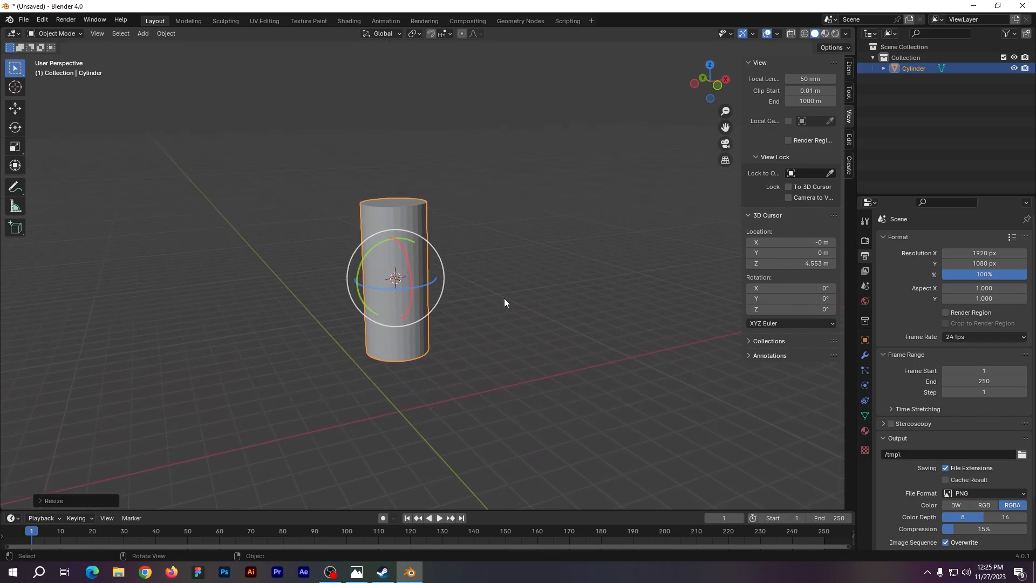
middle_click_drag(444, 251, 501, 248)
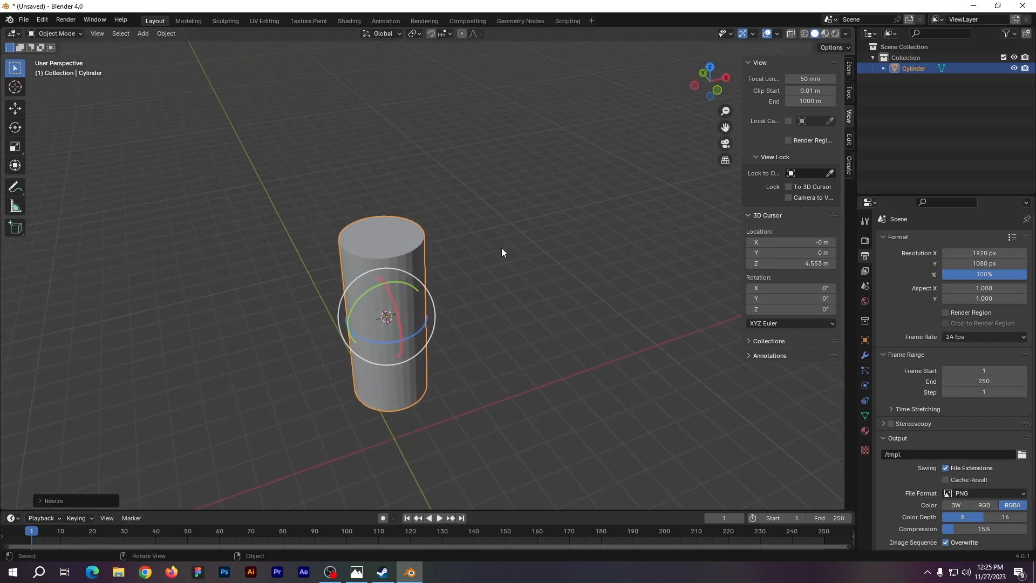
key("Tab")
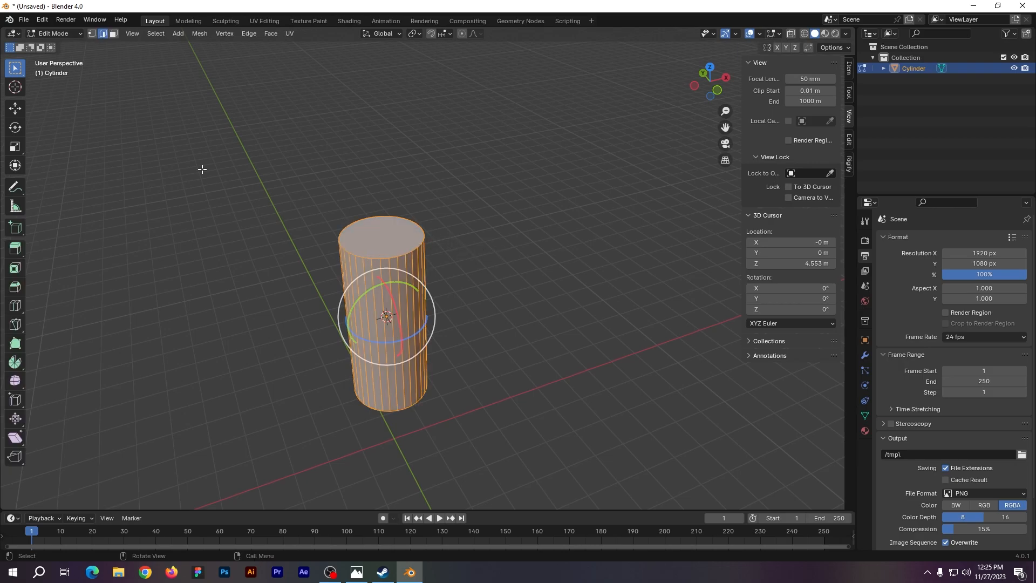
left_click(92, 33)
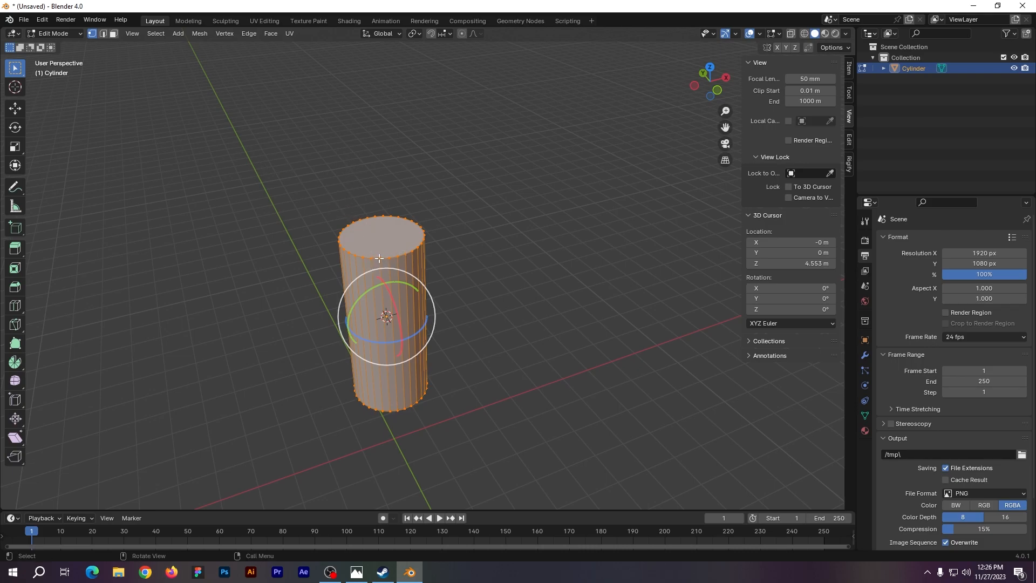
left_click(114, 33)
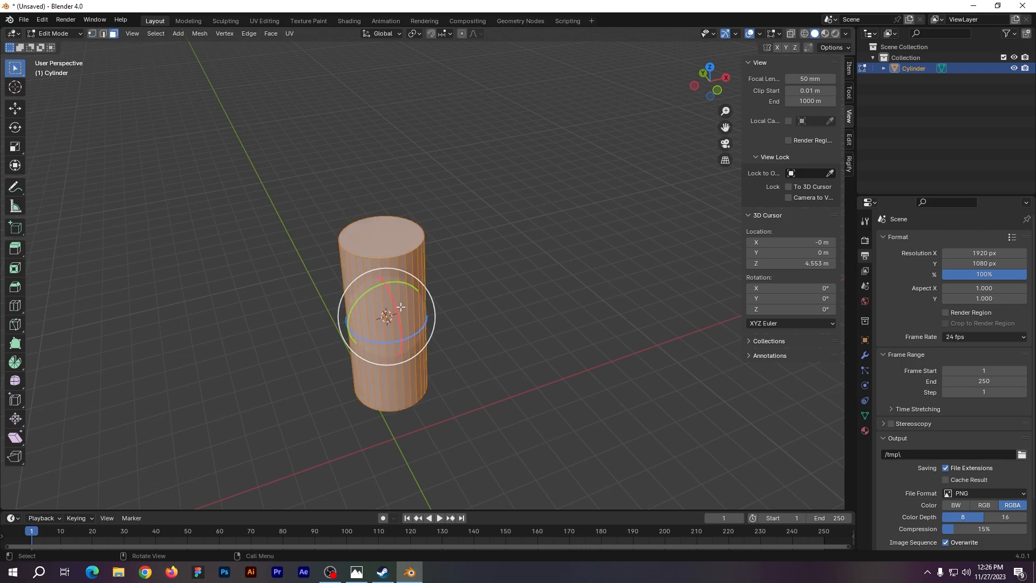
scroll(372, 258, "down", 1, "alt")
left_click(372, 258, "alt")
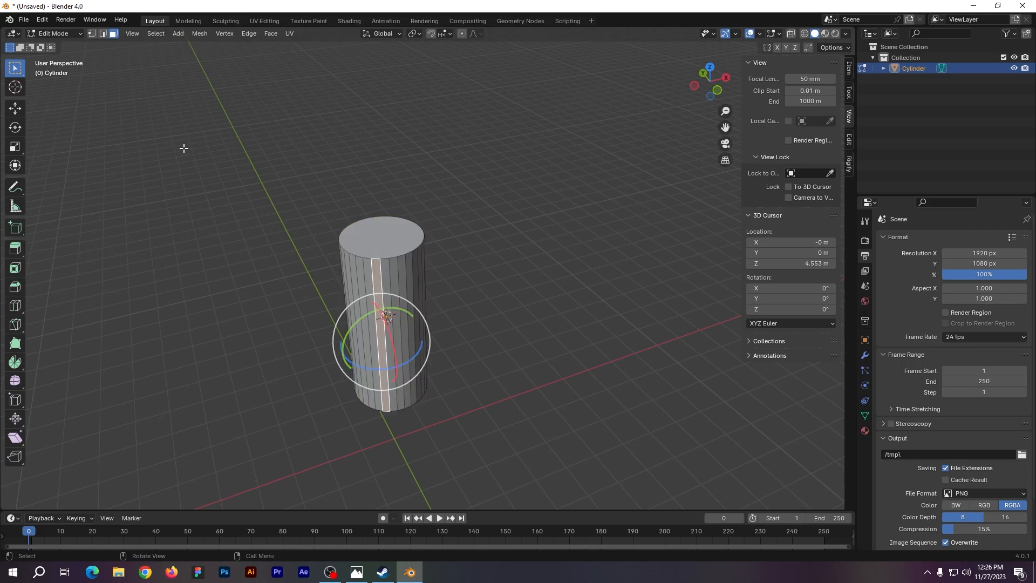
left_click(93, 33)
left_click(382, 259, "alt")
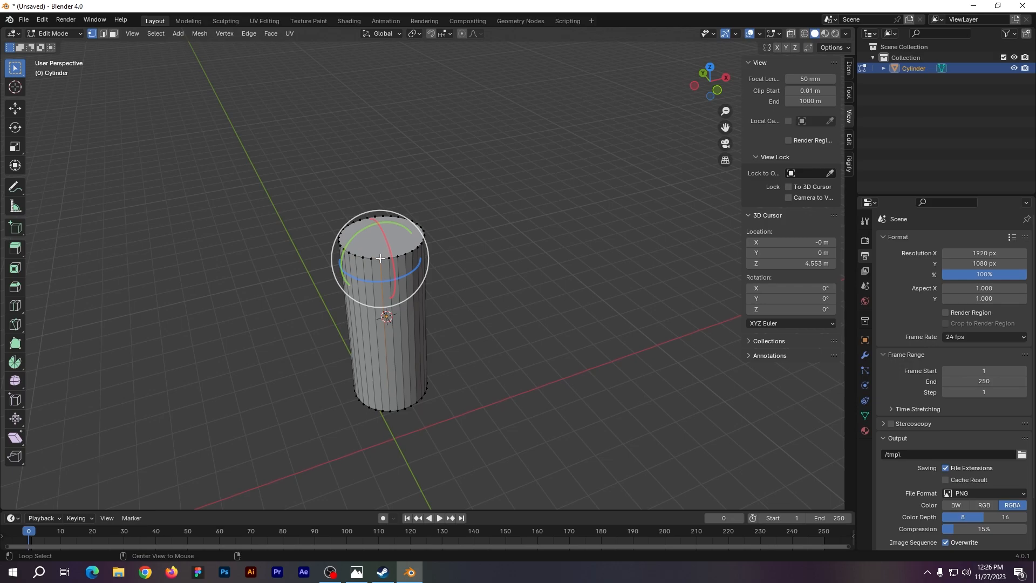
left_click(380, 258, "alt")
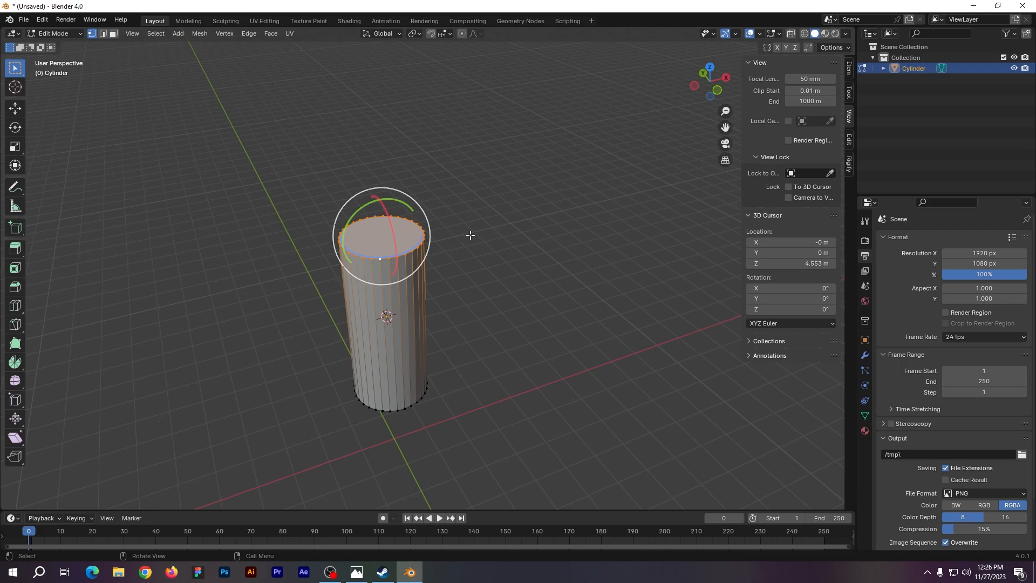
key("s")
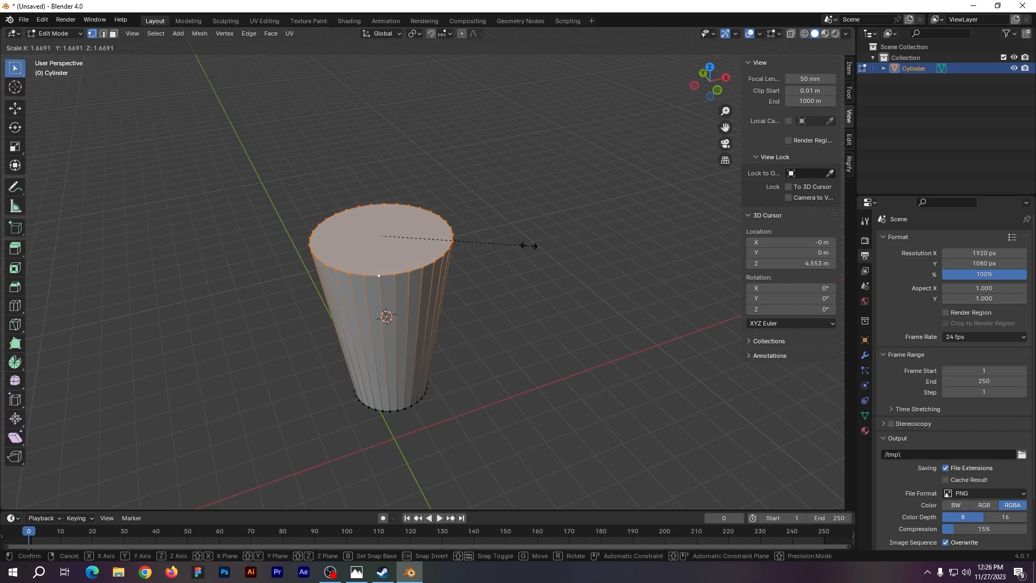
left_click(524, 247)
- Scale the cup's bottom vertex loop up by about 1.17 and return to Object Mode
mouse_move(492, 257)
middle_mouse_down()
mouse_move(513, 242)
mouse_move(506, 226)
mouse_move(485, 251)
middle_mouse_up()
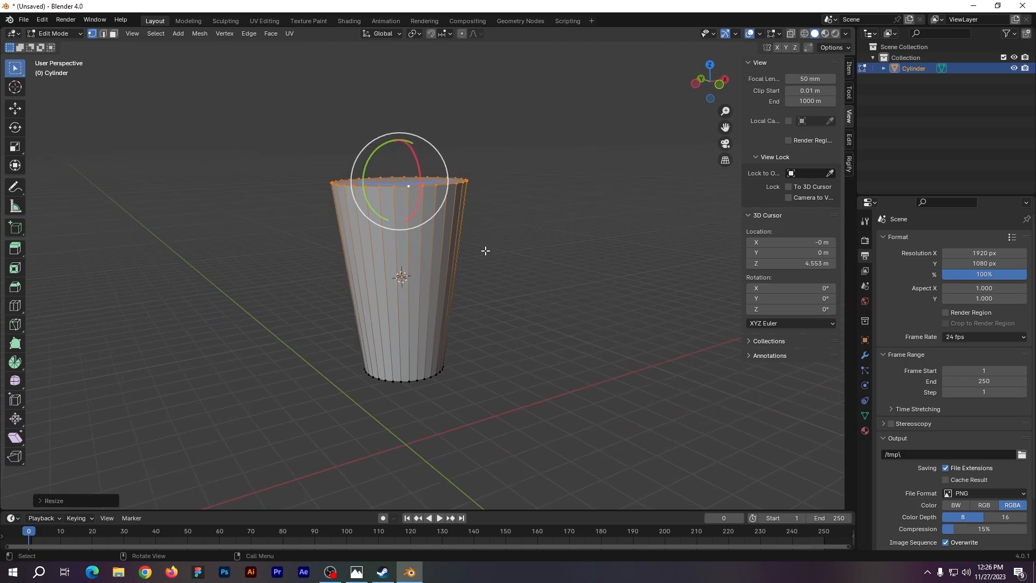
left_click(419, 381)
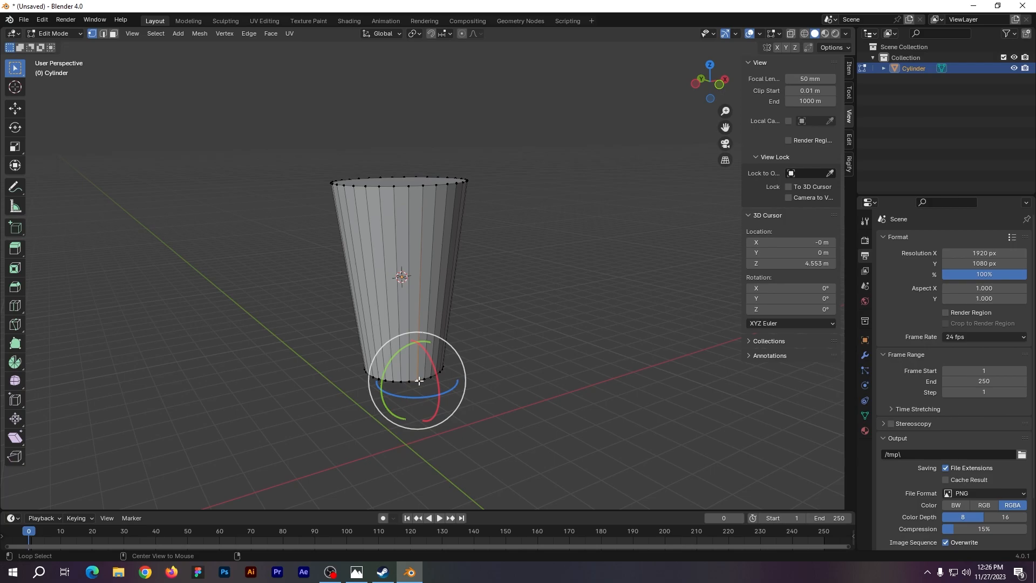
left_click(419, 380, "alt")
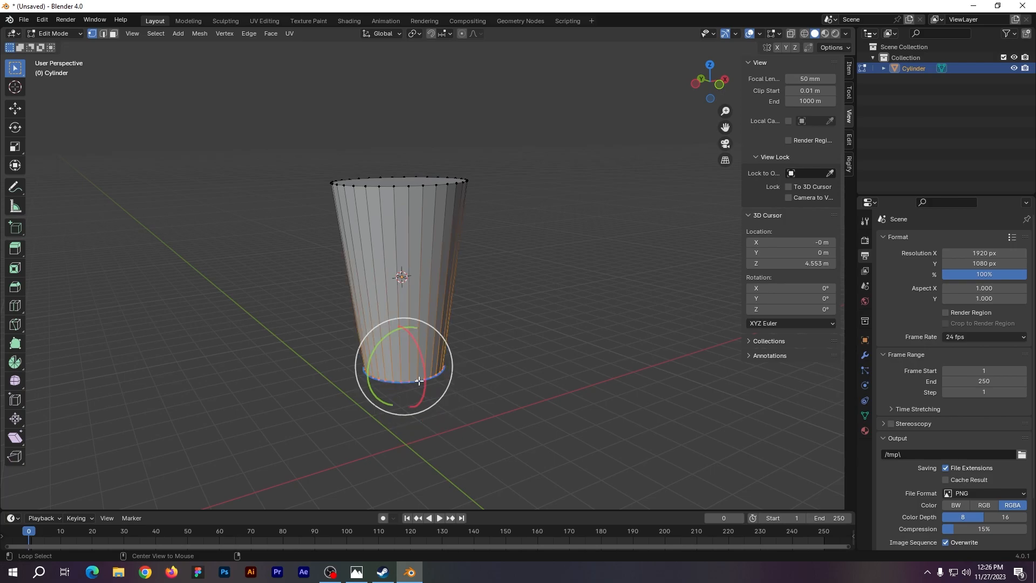
key("s")
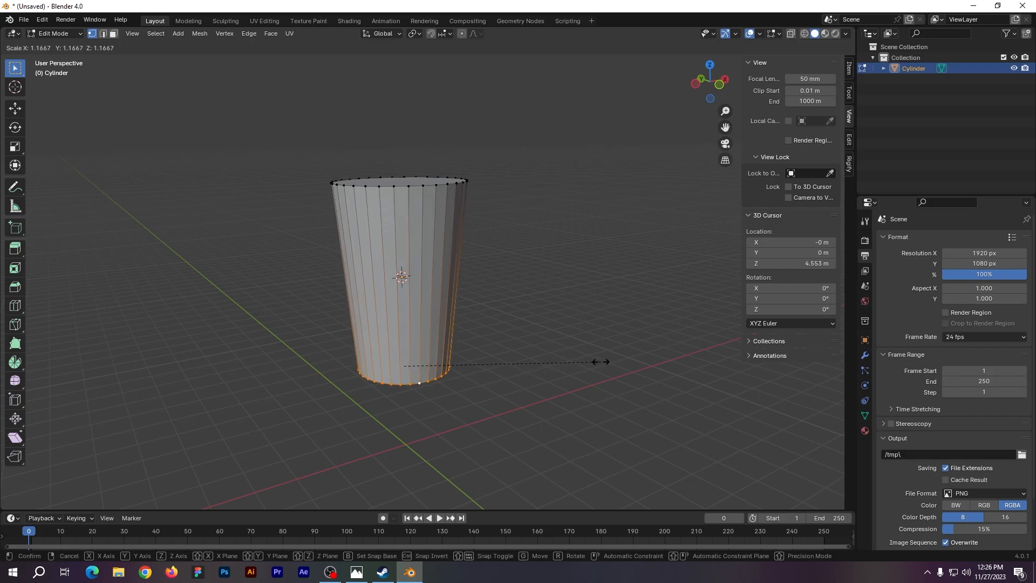
left_click(600, 361)
left_click(544, 270)
key("Tab")
- Separate the cup's top face into its own object and select that disc in Object Mode
middle_click_drag(468, 228, 444, 234)
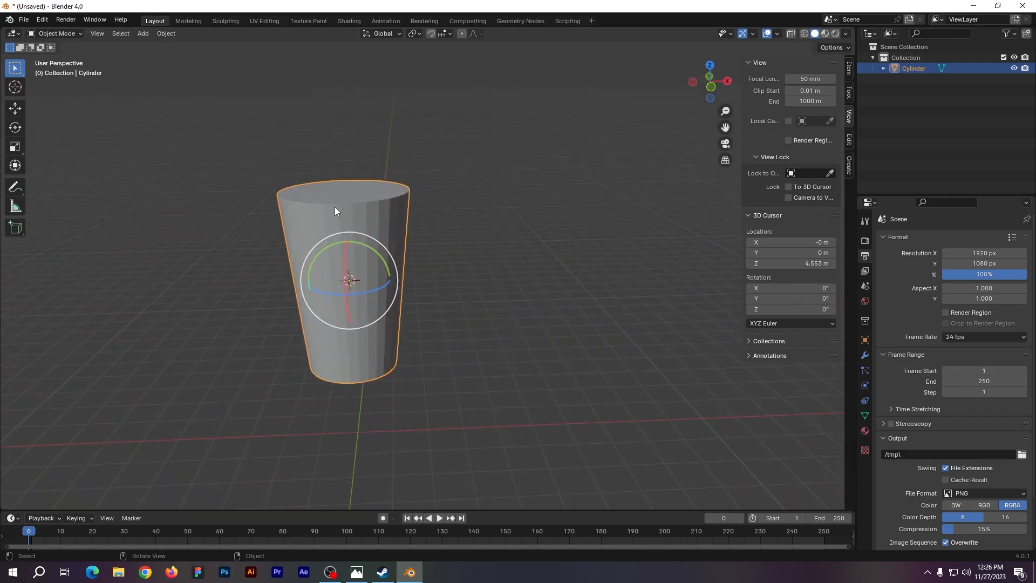
scroll(418, 218, "up", 4)
middle_click_drag(418, 228, 484, 267)
key("Tab")
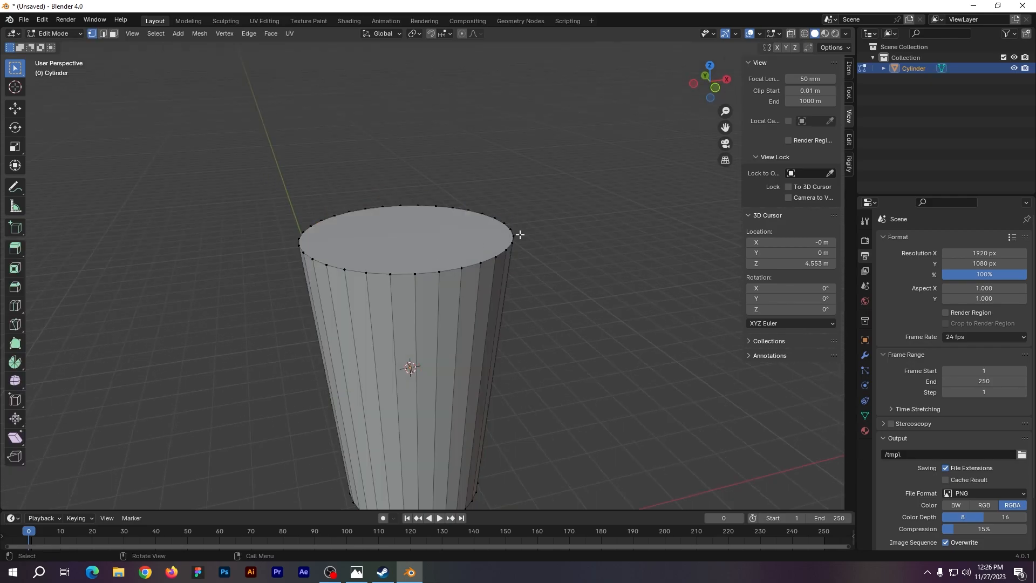
scroll(541, 226, "down", 3)
left_click(114, 34)
left_click(410, 284)
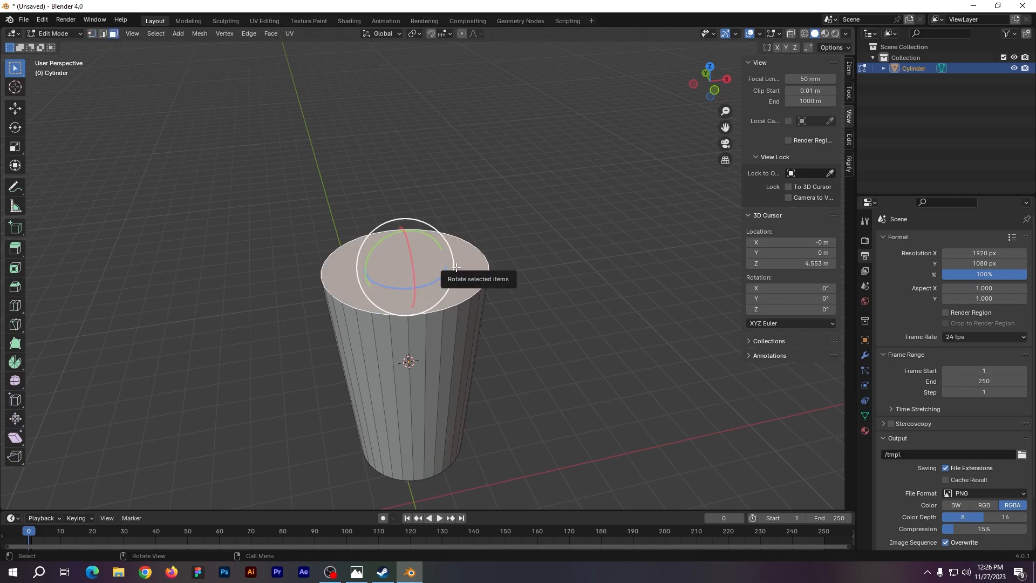
key("p")
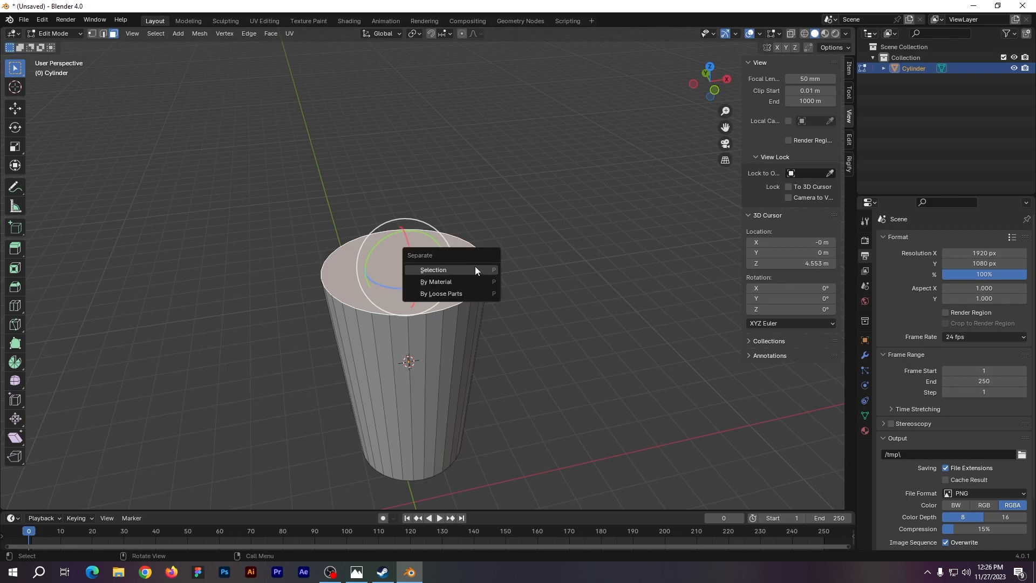
left_click(474, 269)
key("Tab")
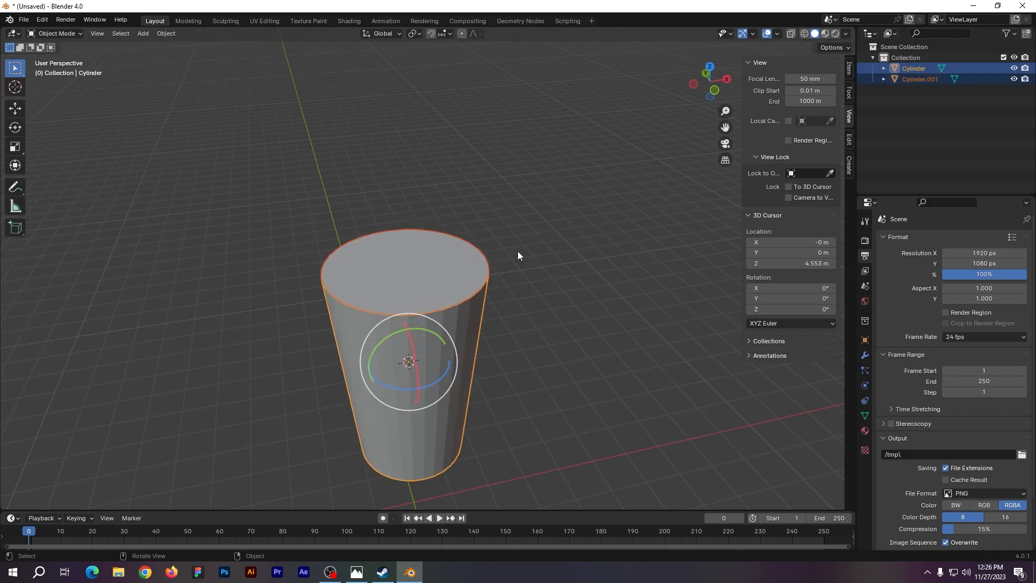
left_click(507, 295)
middle_click_drag(567, 316, 567, 313)
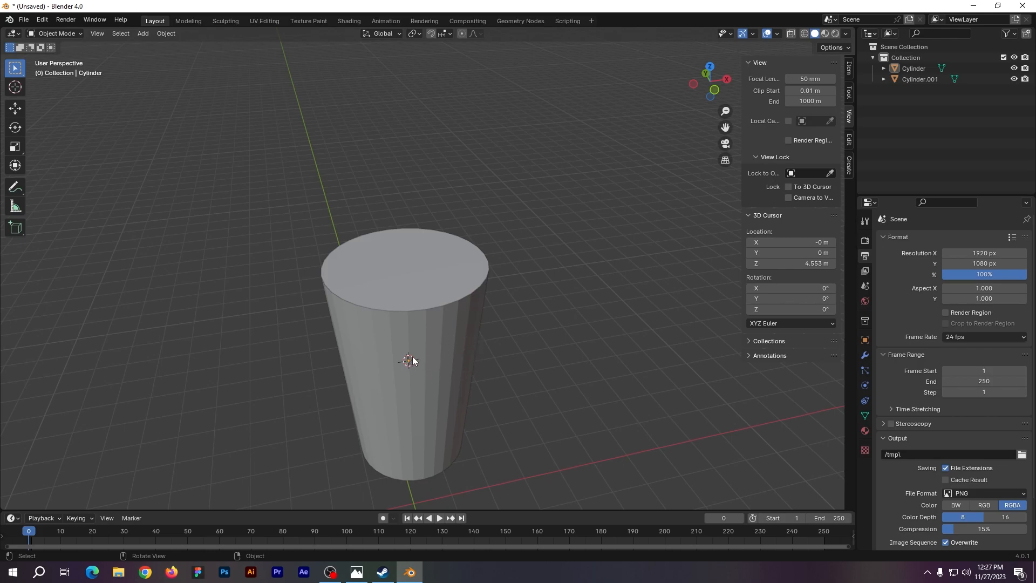
left_click(406, 287)
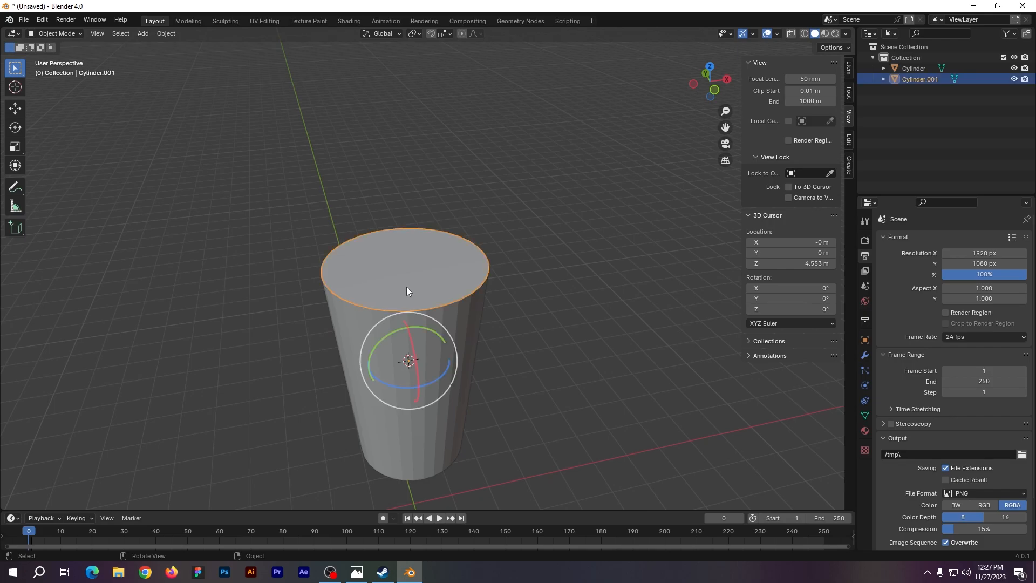
- Try applying Geometry to Origin to the top disc, and undo it
right_click(406, 283)
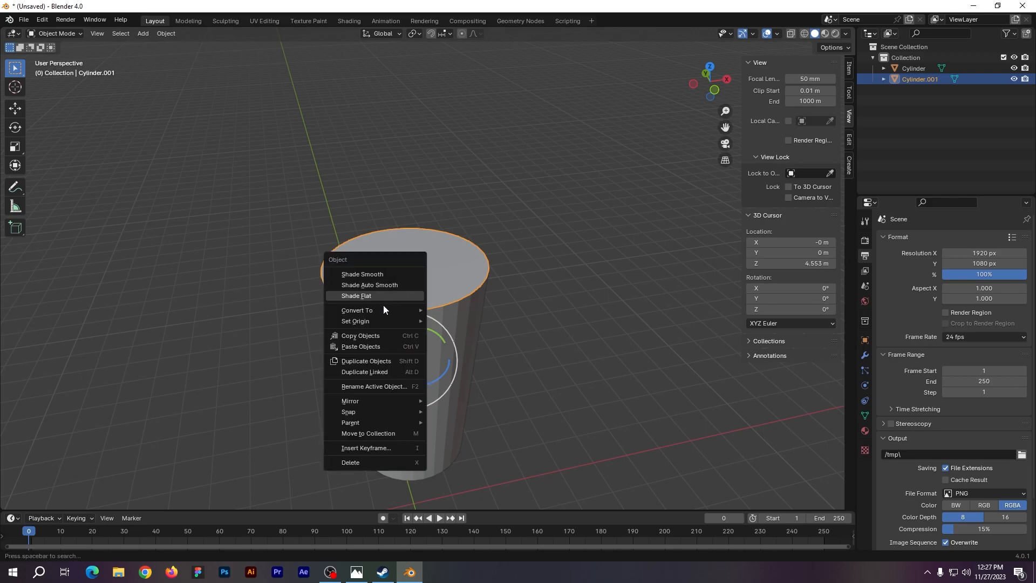
mouse_move(371, 324)
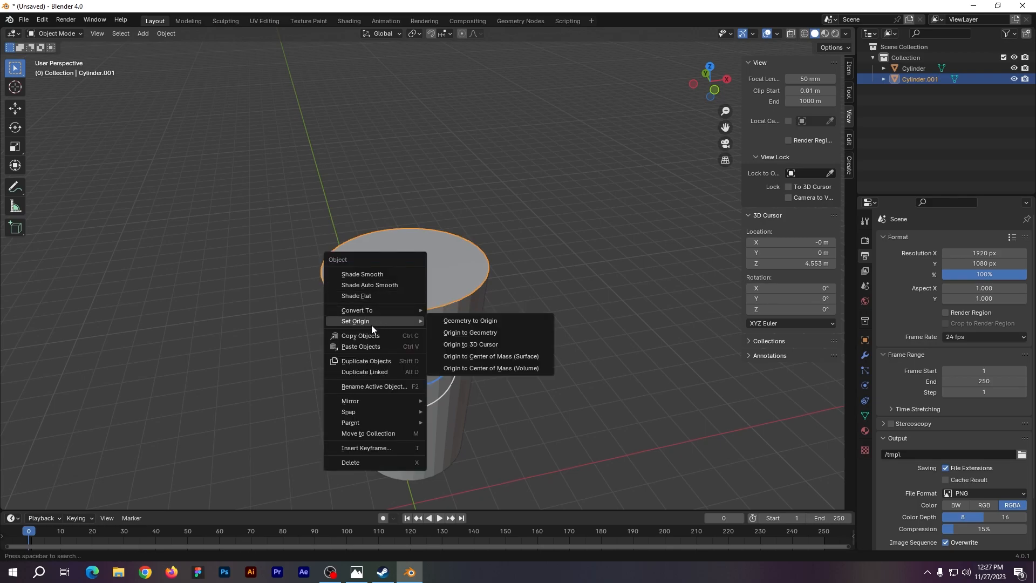
left_click(472, 323)
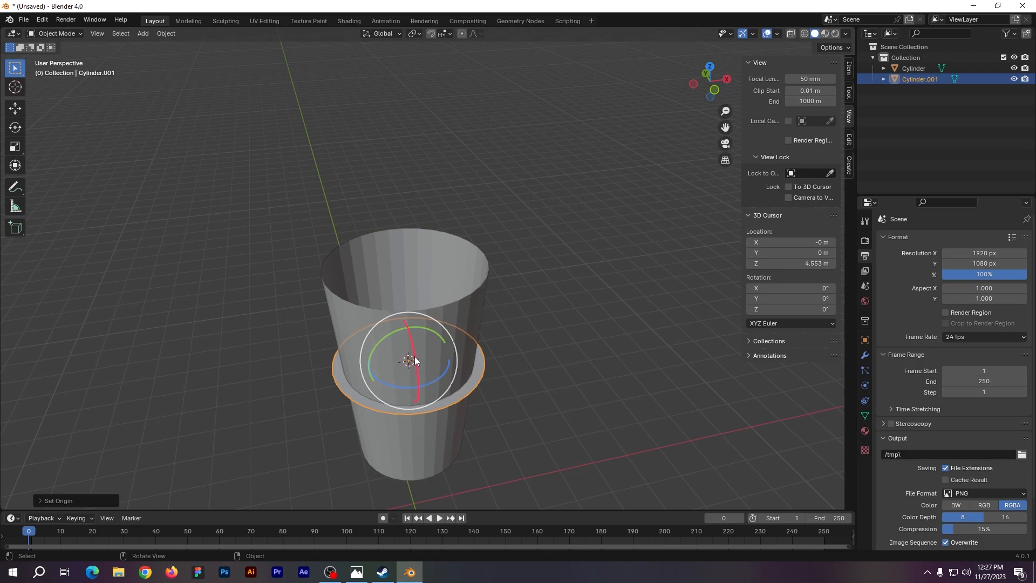
key("ctrl+z")
- Set the top disc's origin to its geometry and snap the 3D cursor to the disc's centre
right_click(426, 283)
mouse_move(428, 281)
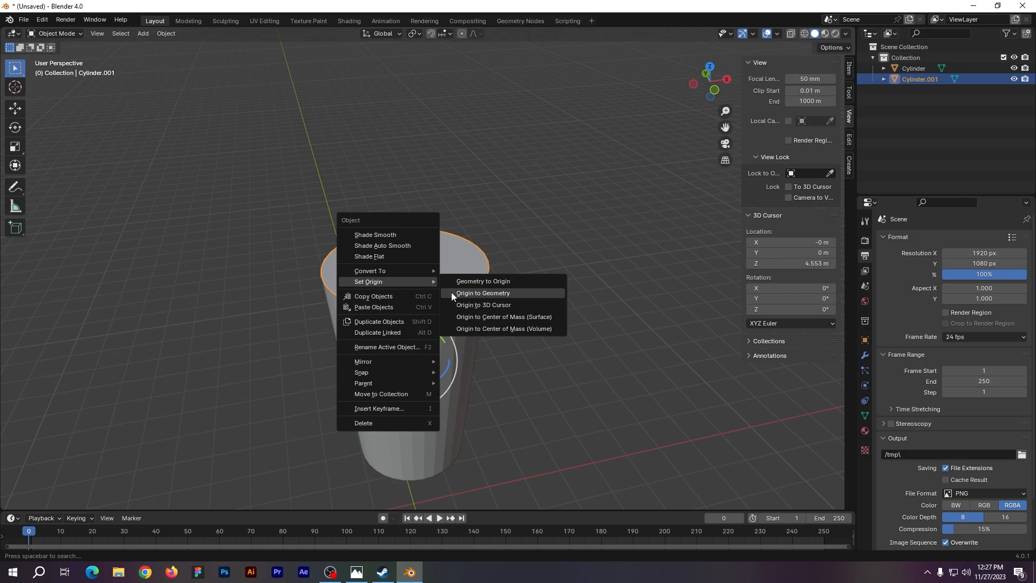
left_click(472, 295)
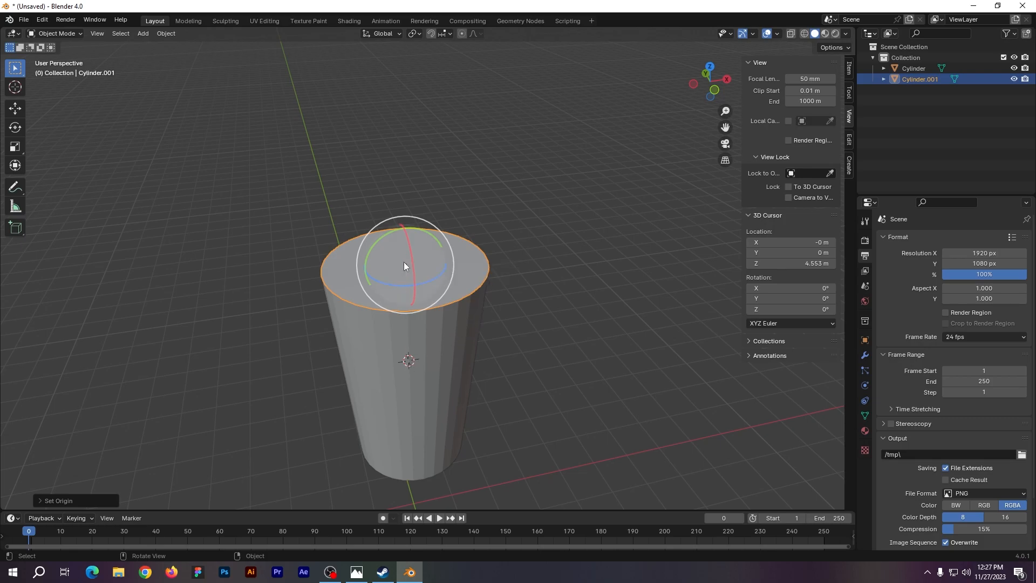
key("shift+s")
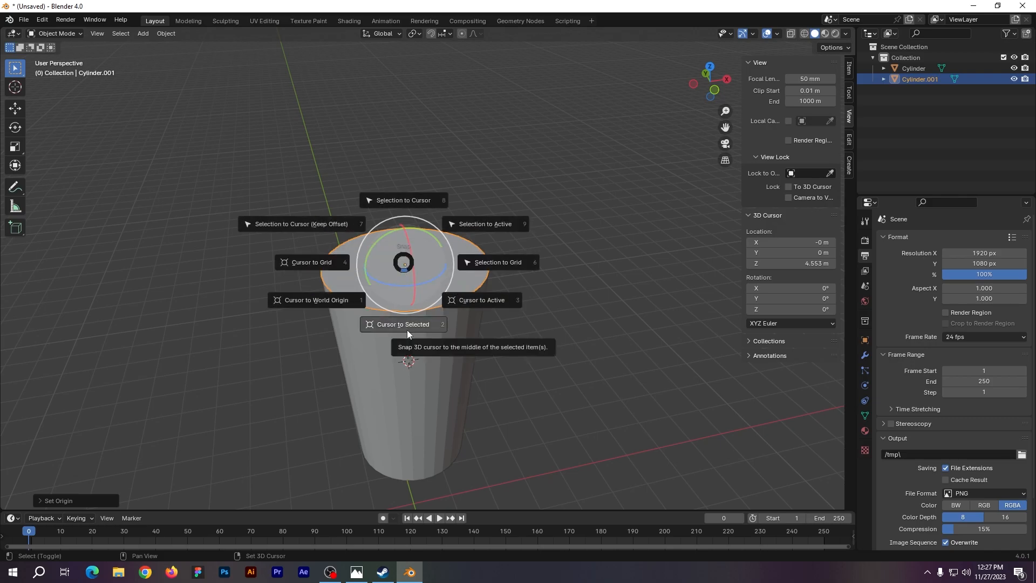
left_click(407, 329)
left_click(583, 260)
- Scale the lid disc up by about 1.09 so it slightly overhangs the cup's rim
left_click(426, 276)
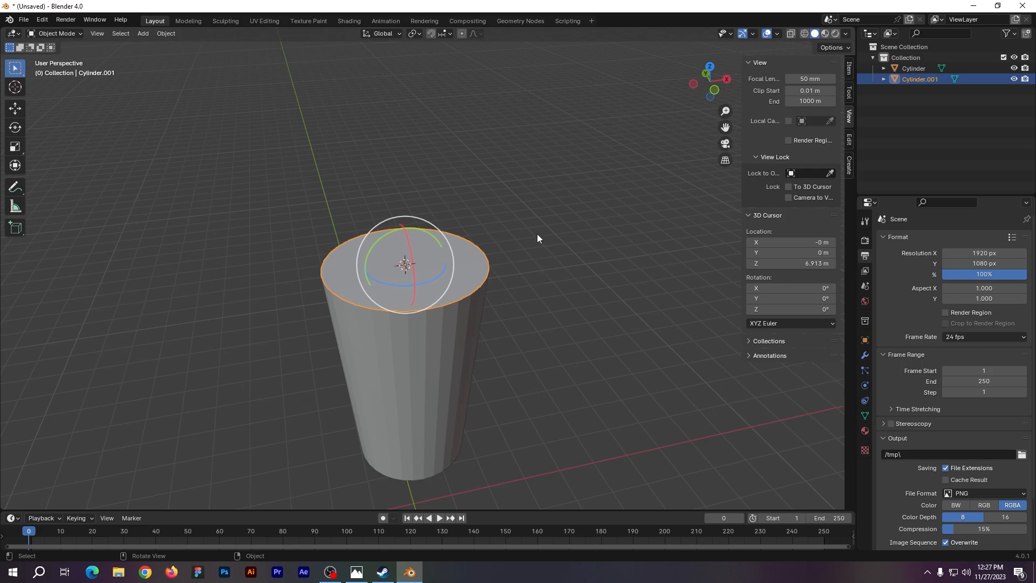
key("s")
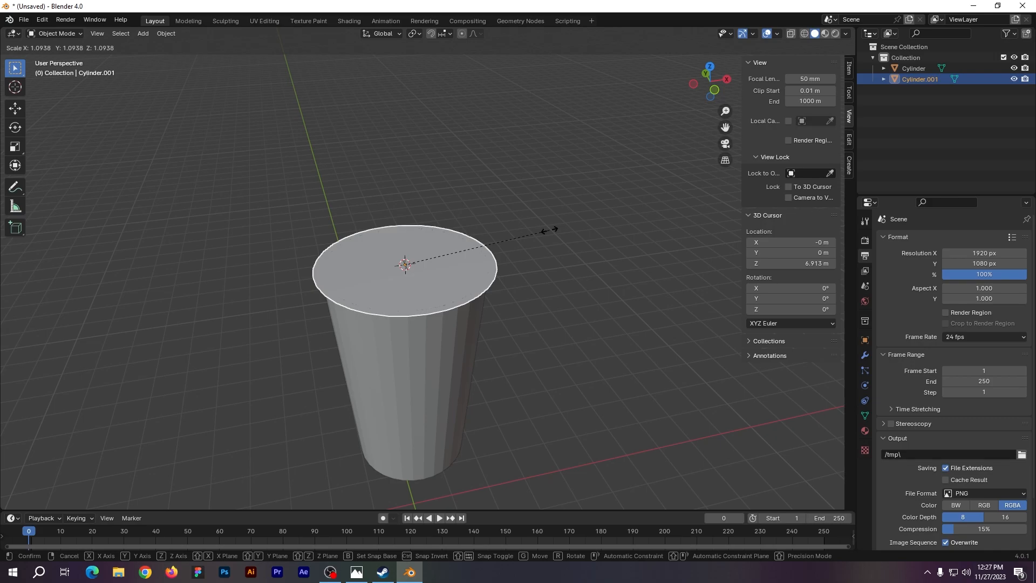
left_click(545, 233)
mouse_move(539, 238)
middle_mouse_down()
mouse_move(545, 252)
mouse_move(554, 219)
mouse_move(530, 238)
middle_mouse_up()
key("s")
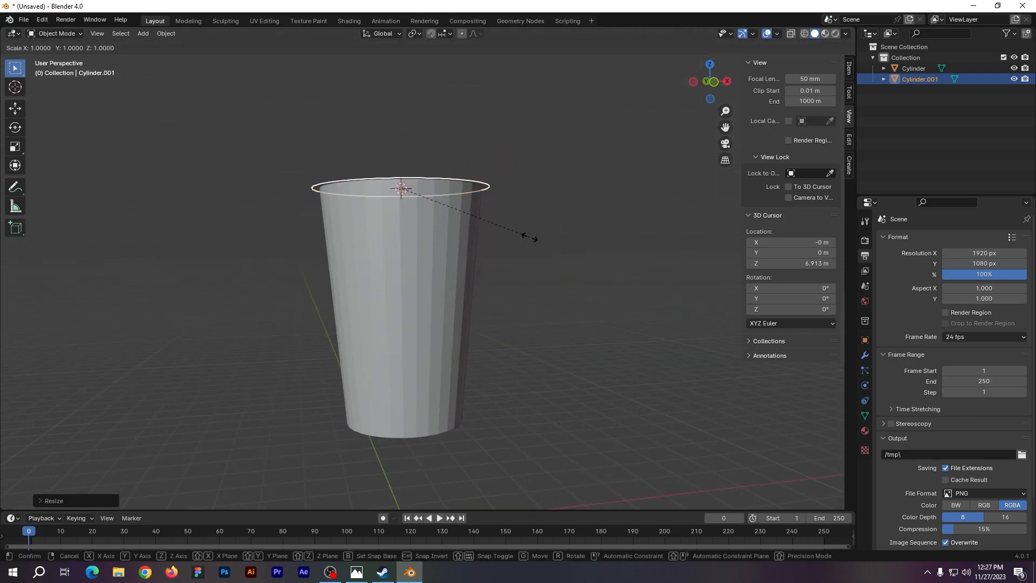
left_click(524, 235)
middle_click_drag(522, 237, 552, 253)
key("s")
left_click(539, 220)
left_click(564, 216)
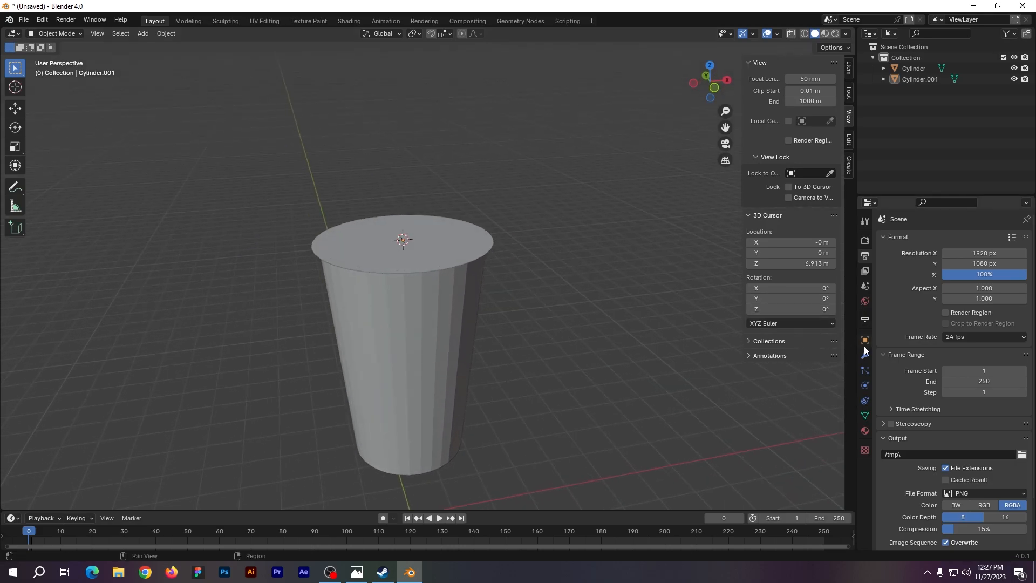
- Add a Solidify modifier to the lid disc and set its thickness to 0.07 m
mouse_move(588, 307)
middle_mouse_down()
mouse_move(576, 282)
mouse_move(539, 289)
mouse_move(605, 300)
middle_mouse_up()
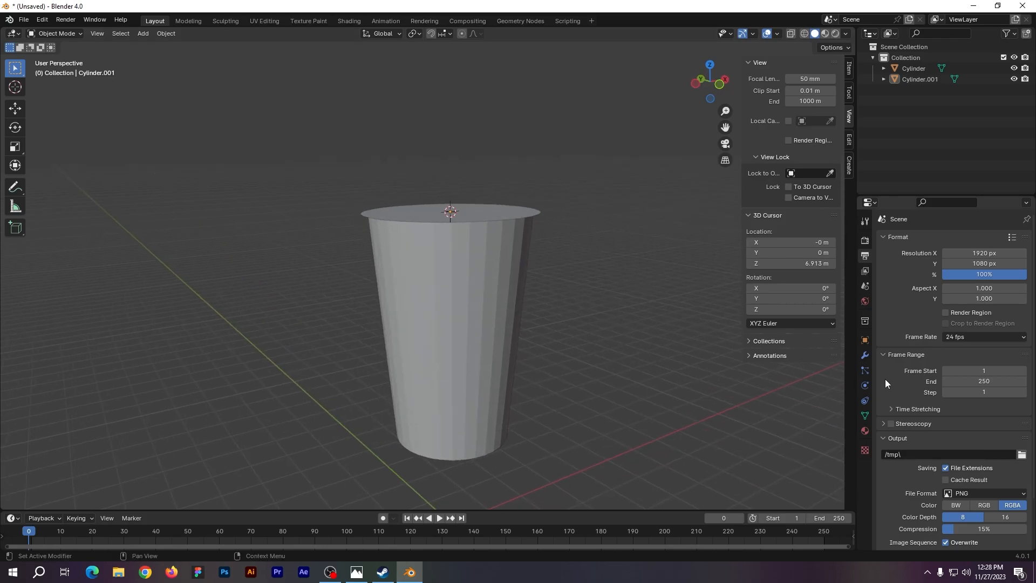
left_click(866, 355)
left_click(904, 241)
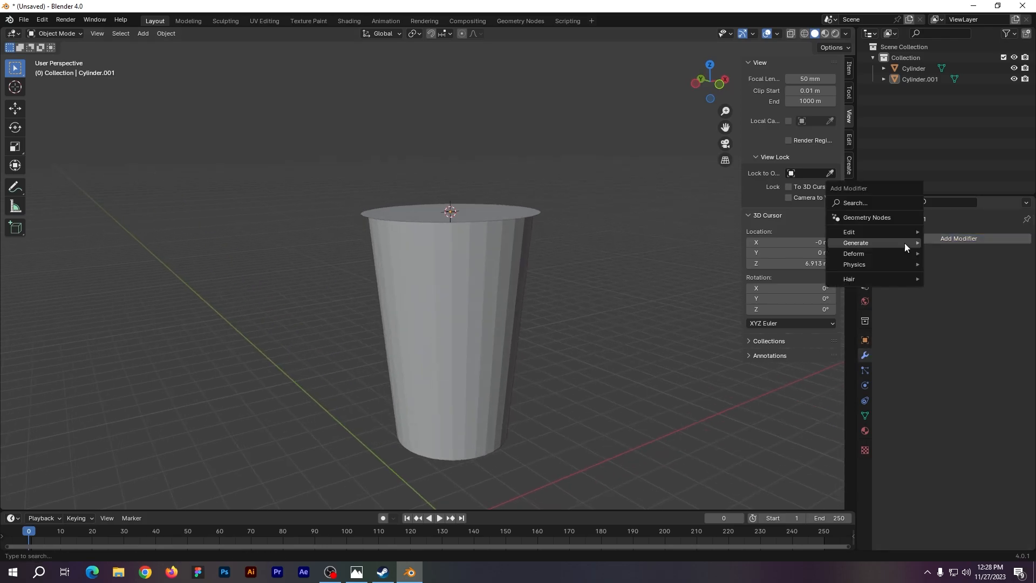
mouse_move(864, 243)
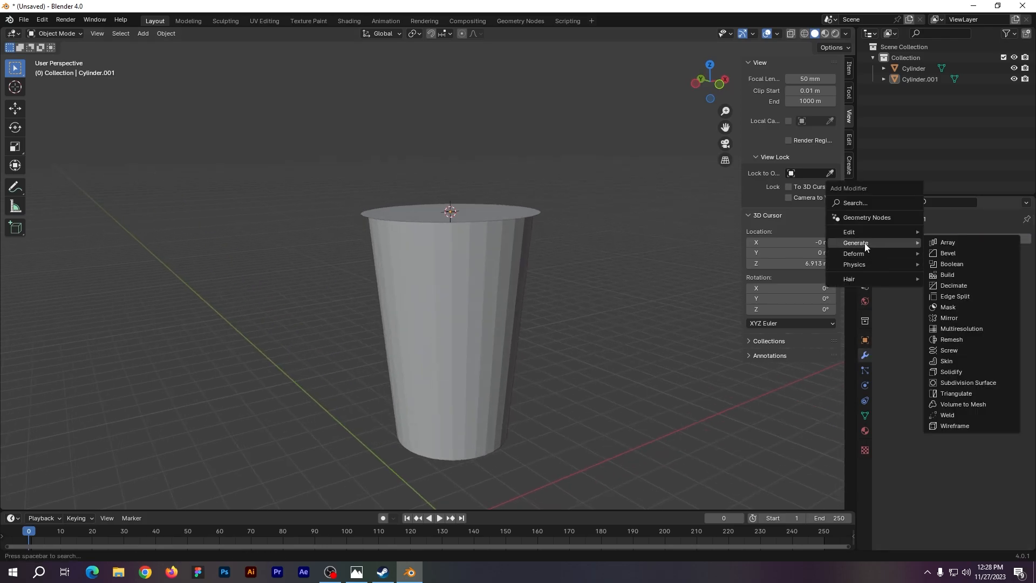
left_click(949, 372)
left_click_drag(976, 310, 987, 310)
left_click(1011, 312)
left_click(1011, 312)
left_click(1012, 312)
left_click(1012, 313)
left_click(1012, 312)
left_click(1011, 313)
left_click(941, 310)
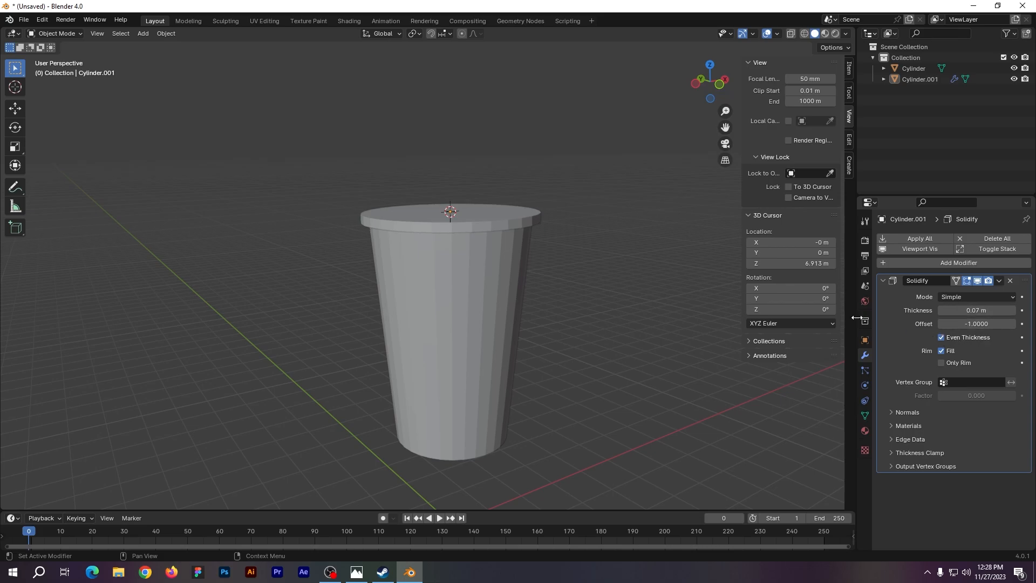
- Apply the lid's Solidify modifier
scroll(547, 256, "up", 1)
middle_click_drag(564, 218, 566, 231)
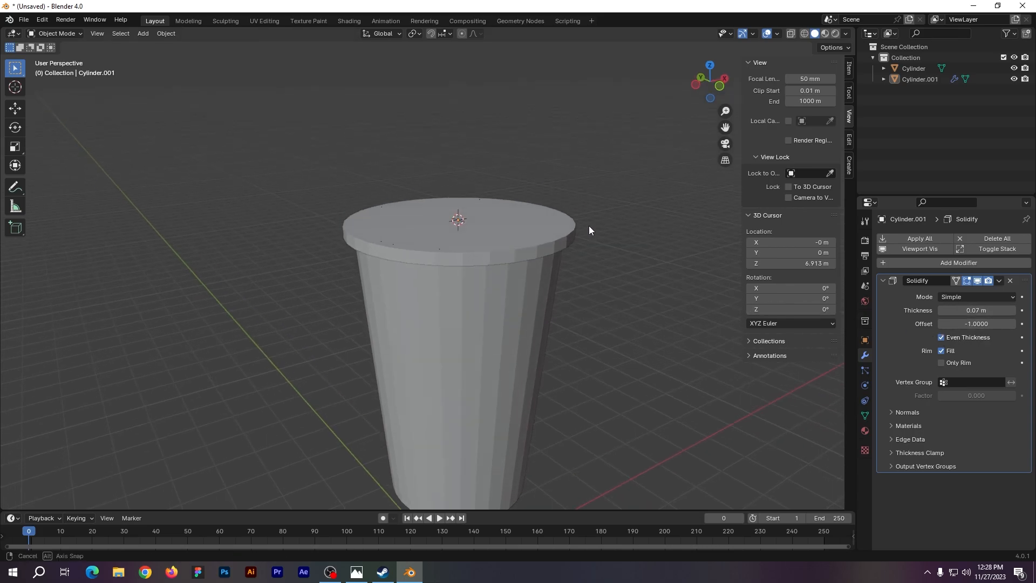
left_click(999, 281)
left_click(969, 295)
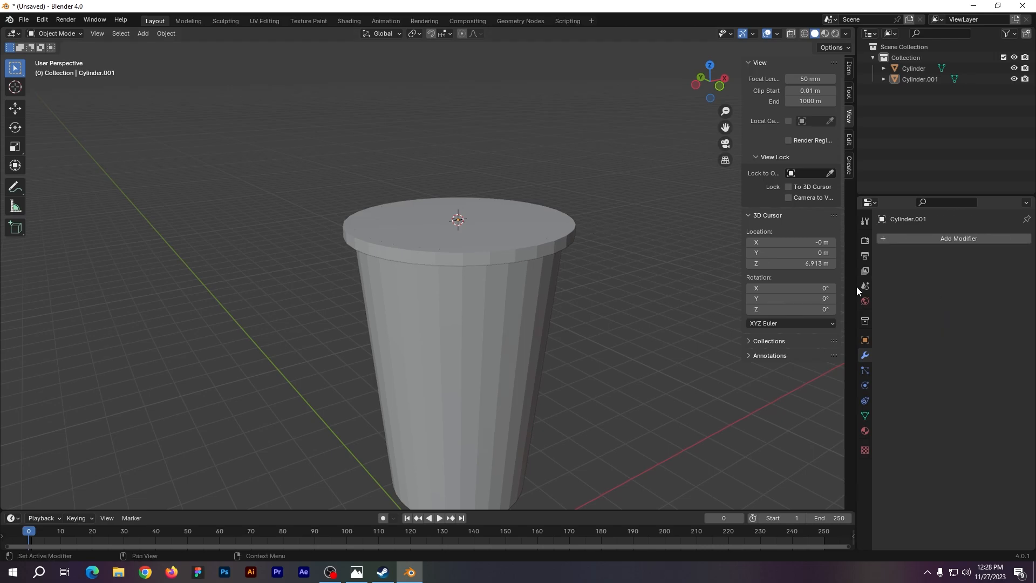
middle_click_drag(590, 264, 590, 277)
left_click(549, 287)
left_click(626, 274)
- Enter Edit Mode on the lid and inset its top face by about 0.145 m
middle_click_drag(635, 312, 532, 286)
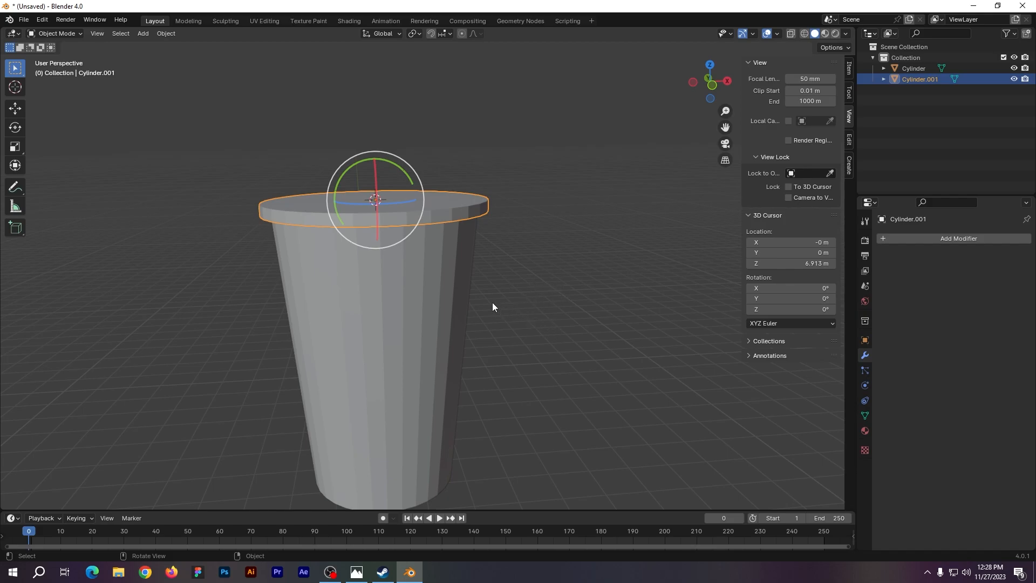
scroll(492, 306, "up", 3)
scroll(502, 295, "down", 3)
middle_click_drag(513, 285, 538, 323)
key("Tab")
middle_click_drag(511, 283, 518, 319)
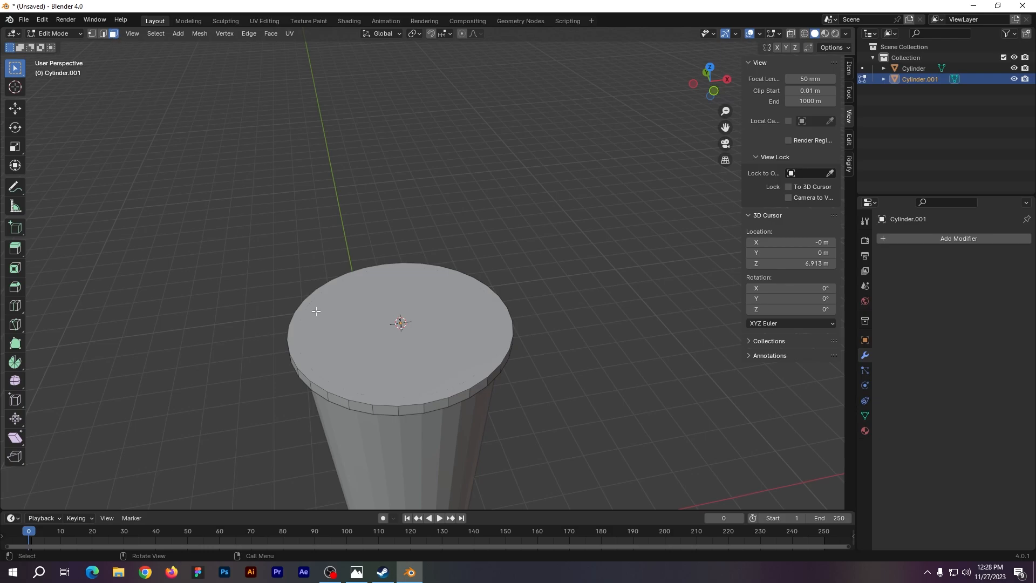
left_click(442, 351)
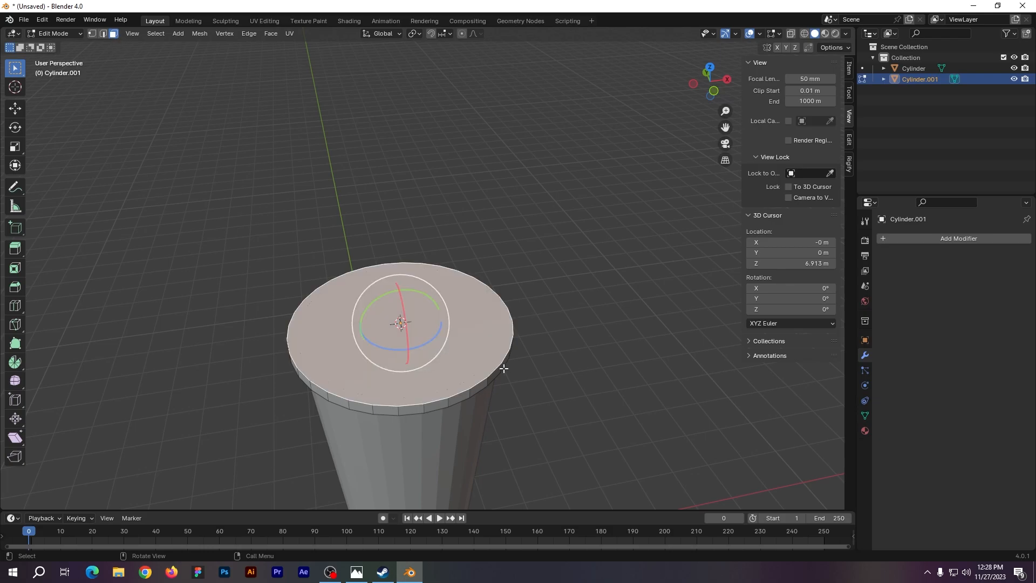
key("i")
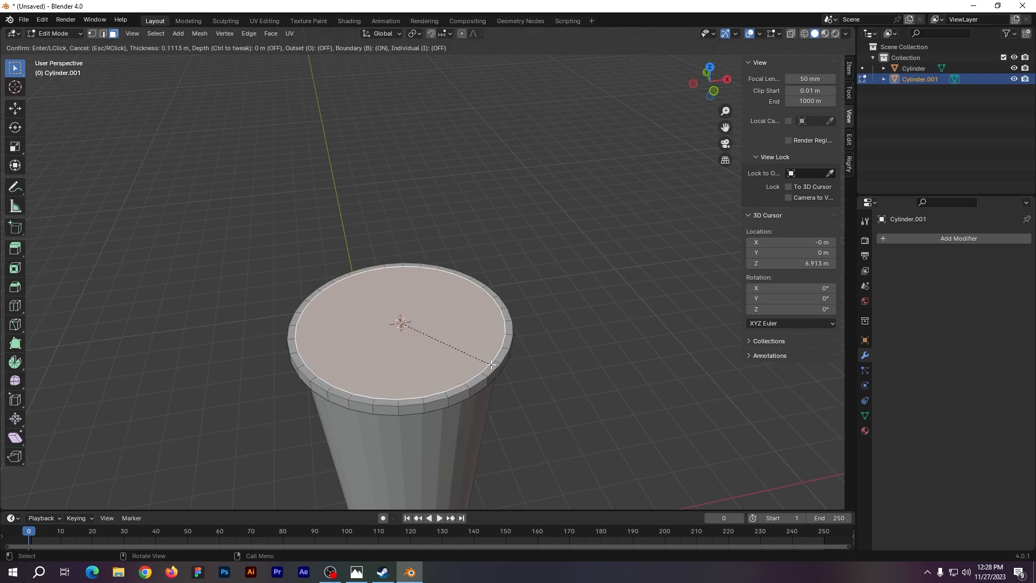
left_click(490, 364)
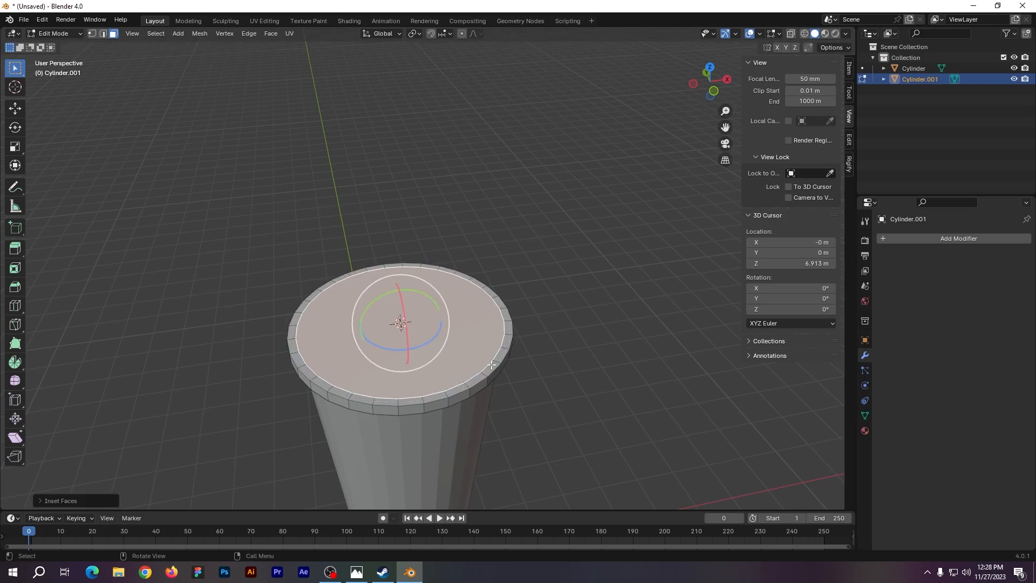
key("i")
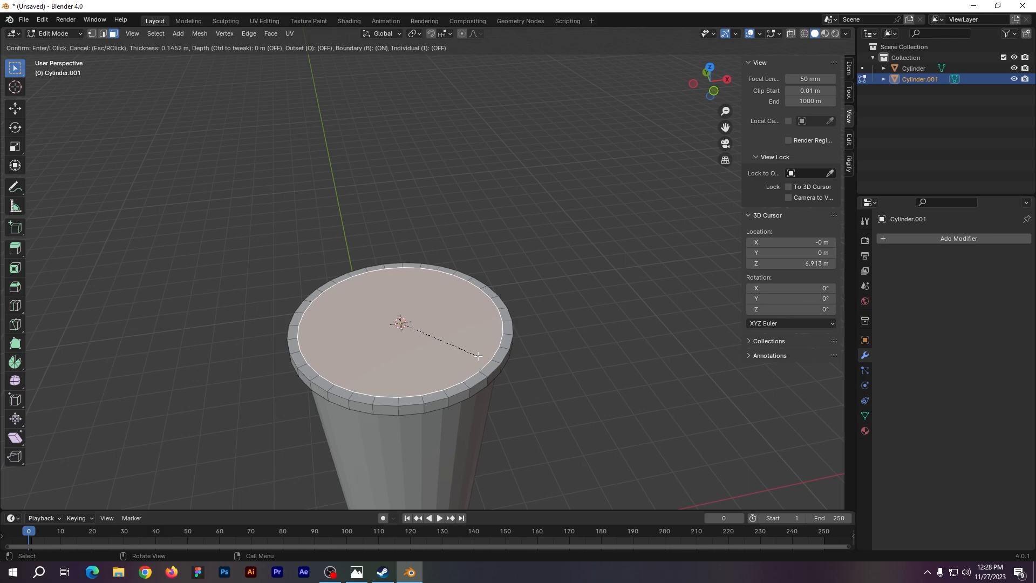
left_click(477, 356)
- Extrude the lid's inset face up about 0.12 m tapered to 0.97 scale, and inset it about 0.13 m
key("e")
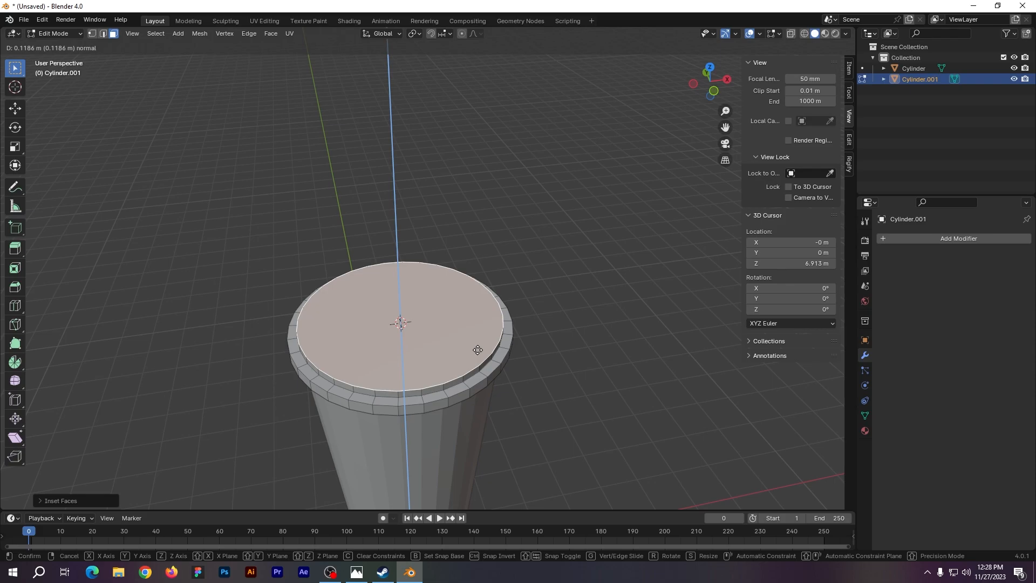
left_click(477, 349)
key("s")
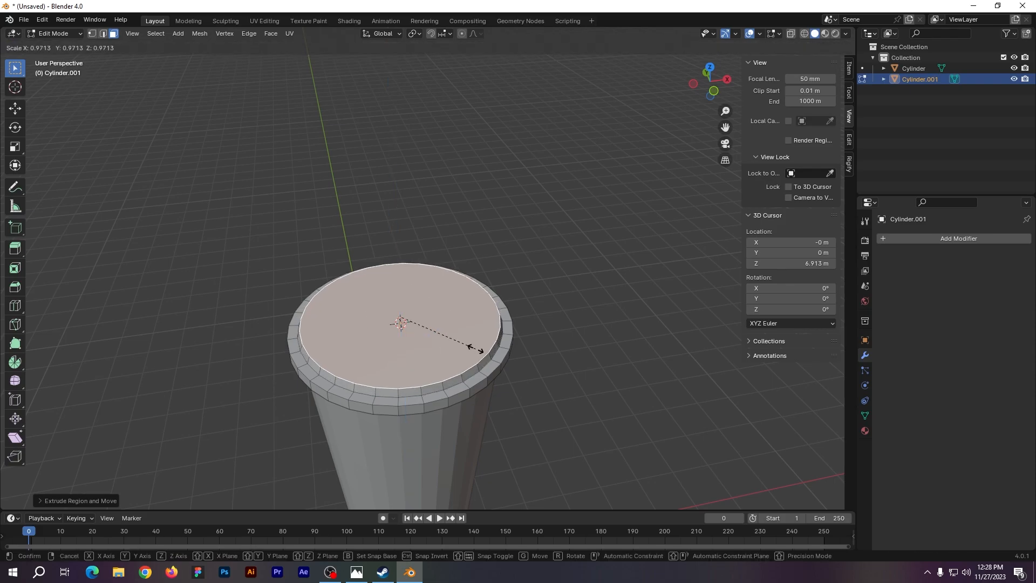
left_click(475, 349)
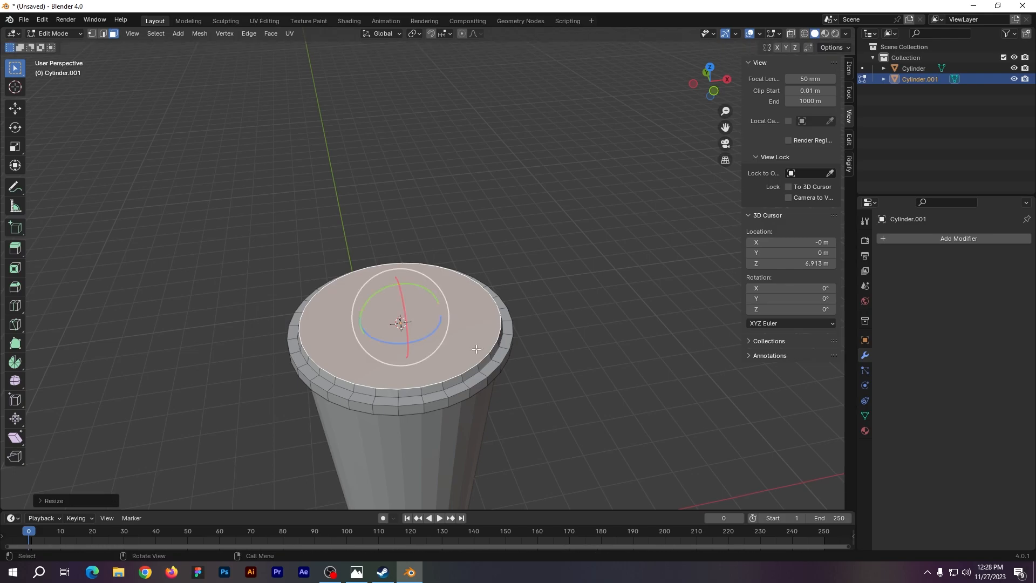
key("i")
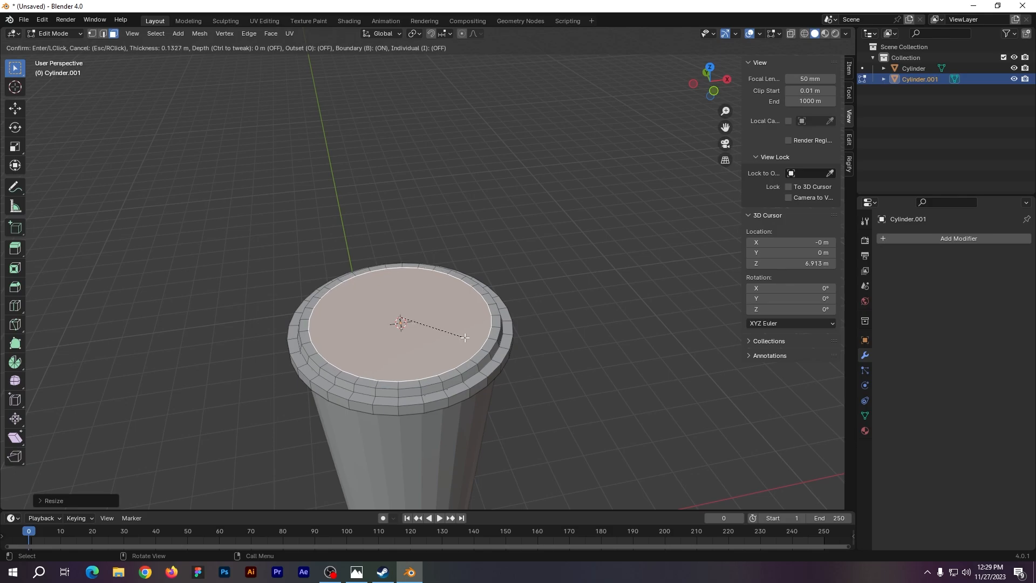
left_click(464, 337)
- Try extruding the lid's inner face up about 0.22 m and scaling it to about 0.98
key("e")
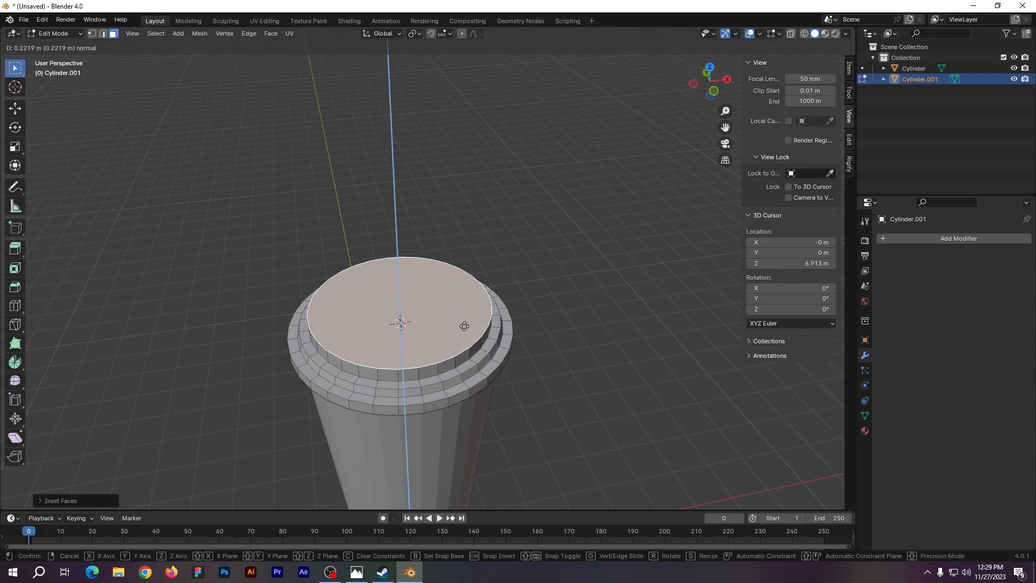
left_click(464, 325)
key("s")
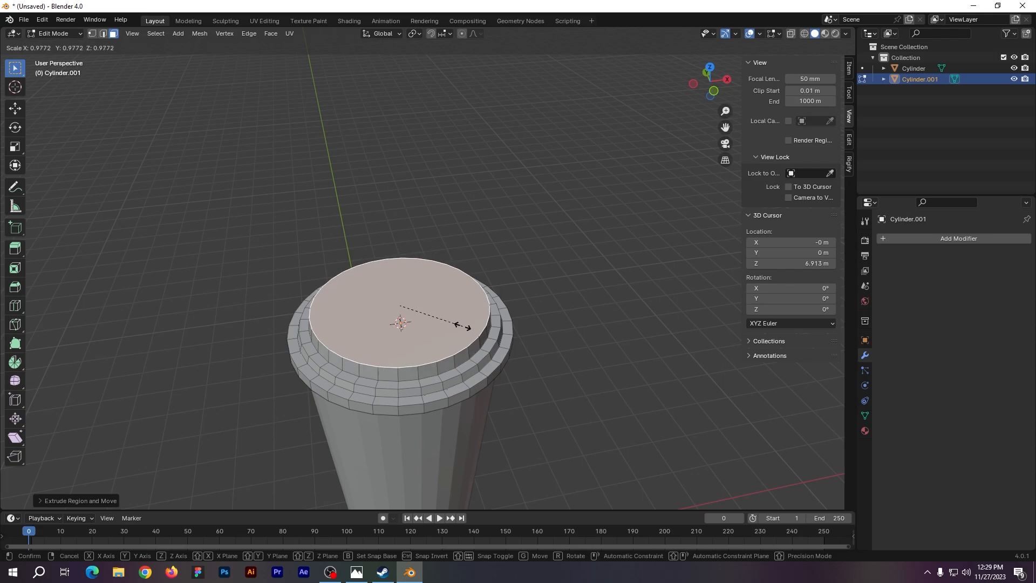
left_click(462, 325)
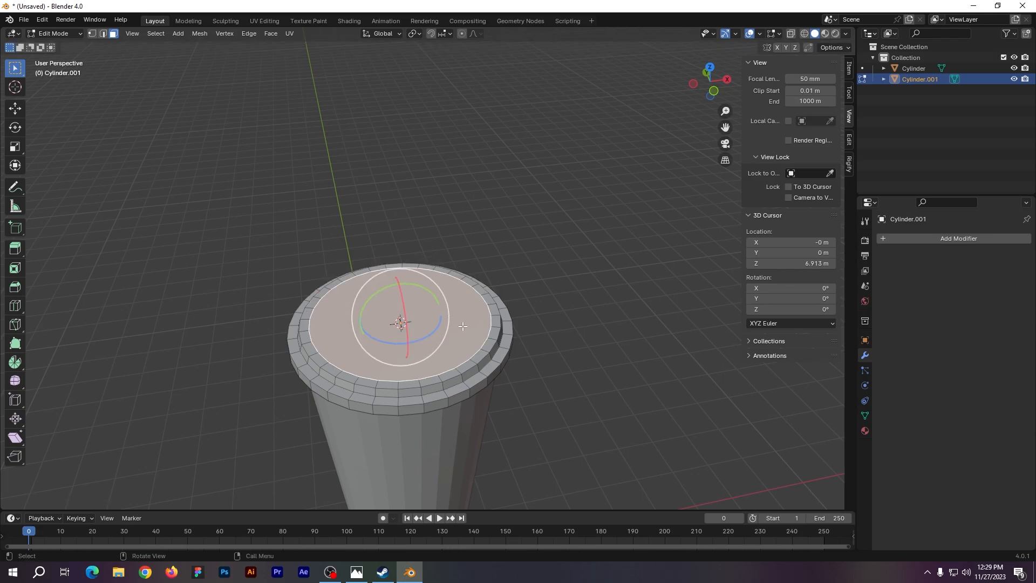
- Extrude the lid's inner face up about 0.3 m and scale it down to about 0.96
key("e")
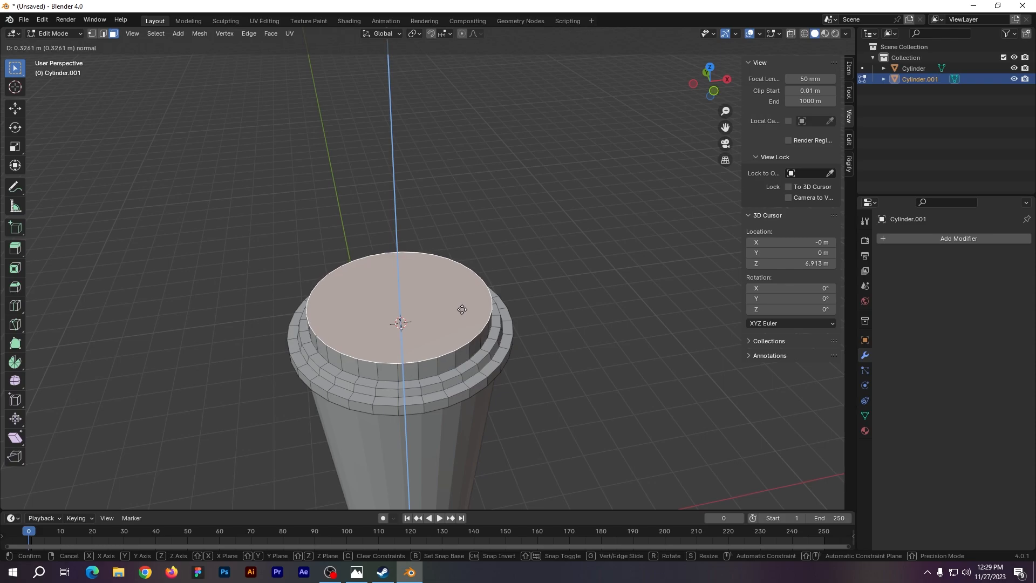
left_click(462, 311)
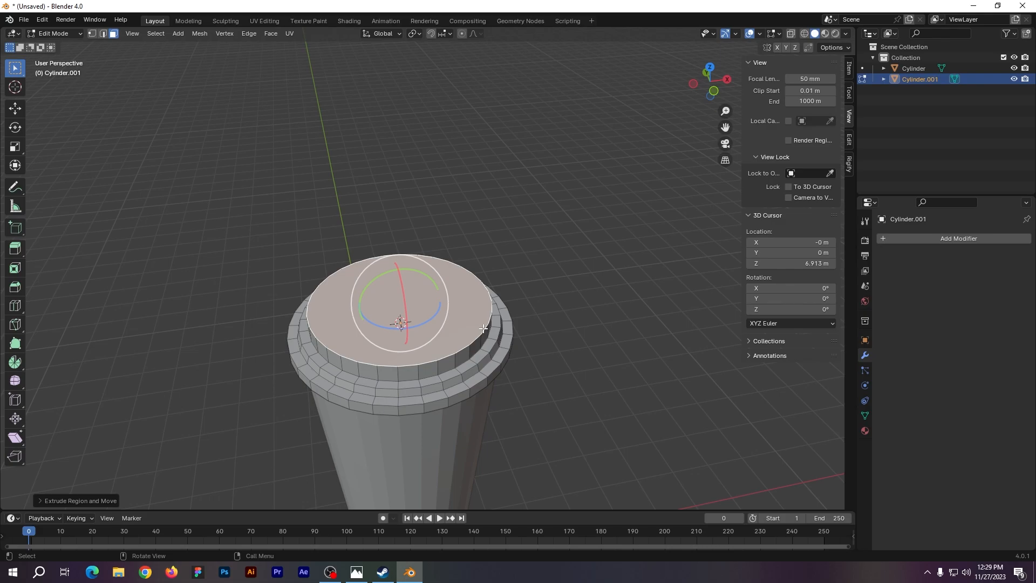
key("s")
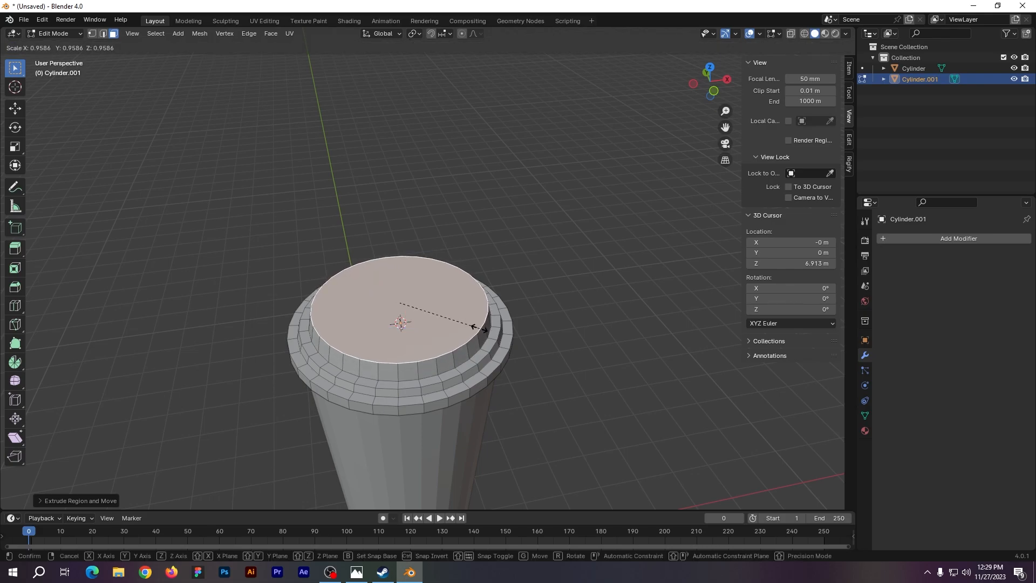
left_click(479, 327)
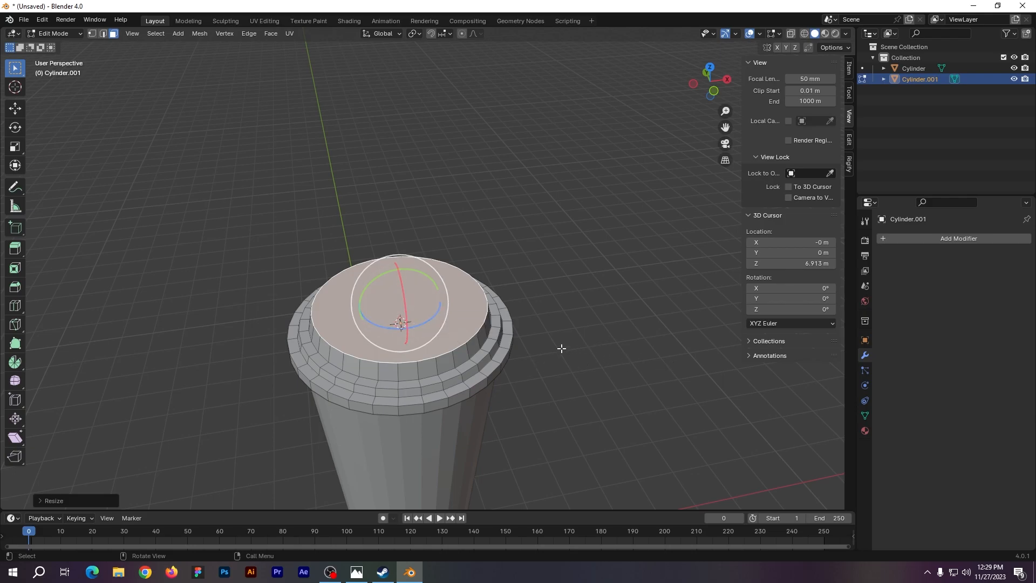
- Inset the lid's raised top face by about 0.45 m and extrude it down about 0.09 m as a recess
key("i")
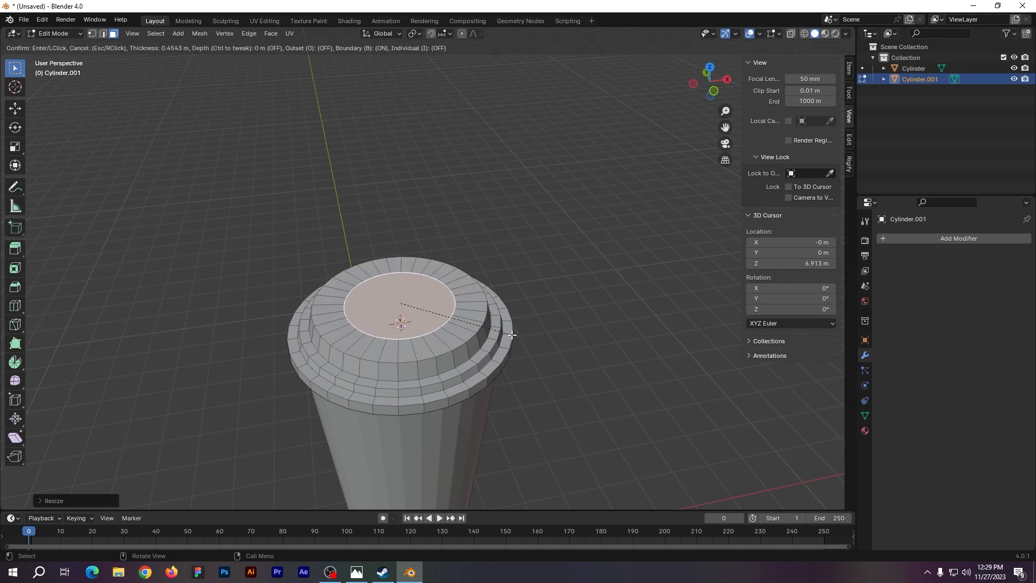
left_click(516, 333)
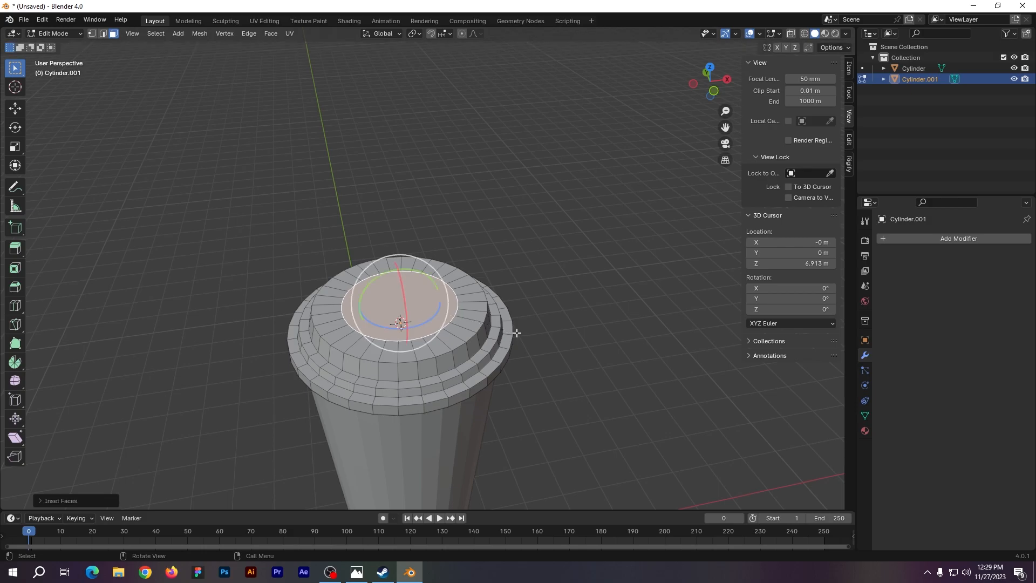
key("e")
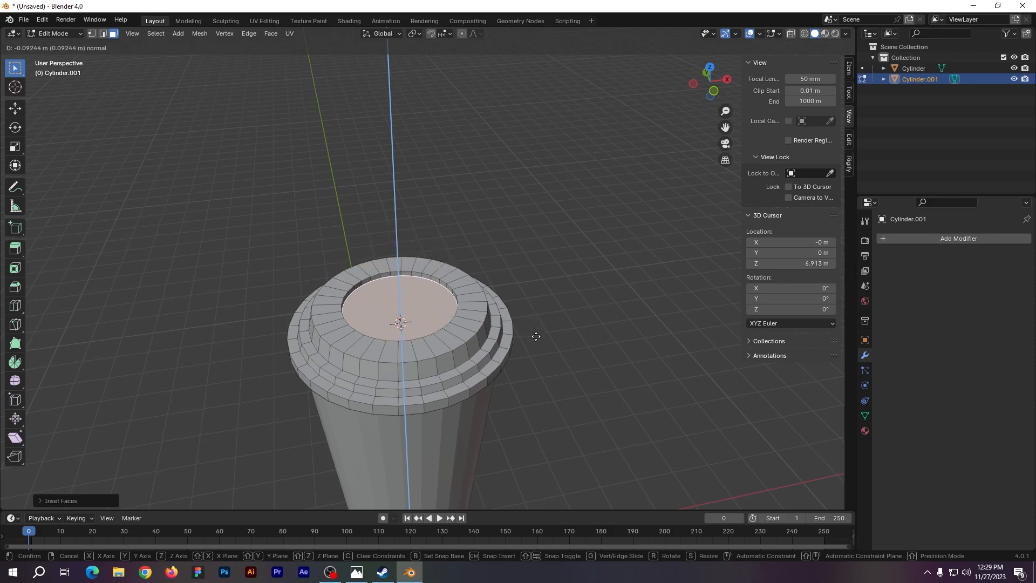
left_click(536, 336)
left_click(549, 328)
- Return to Object Mode and add a Bevel modifier to the lid
middle_click_drag(560, 305, 548, 282)
scroll(556, 280, "down", 3)
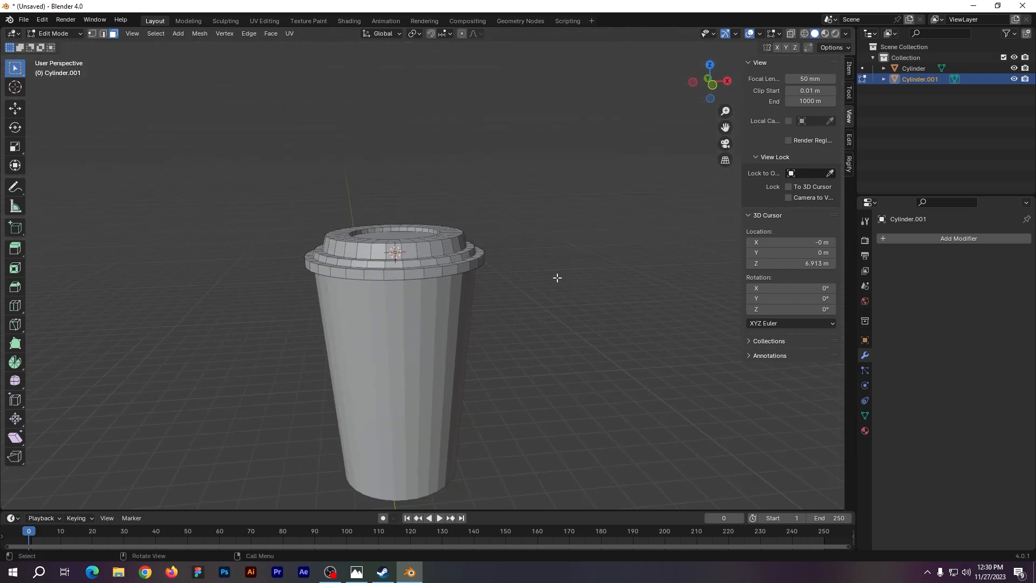
scroll(551, 276, "up", 2)
key("Tab")
scroll(503, 254, "up", 1)
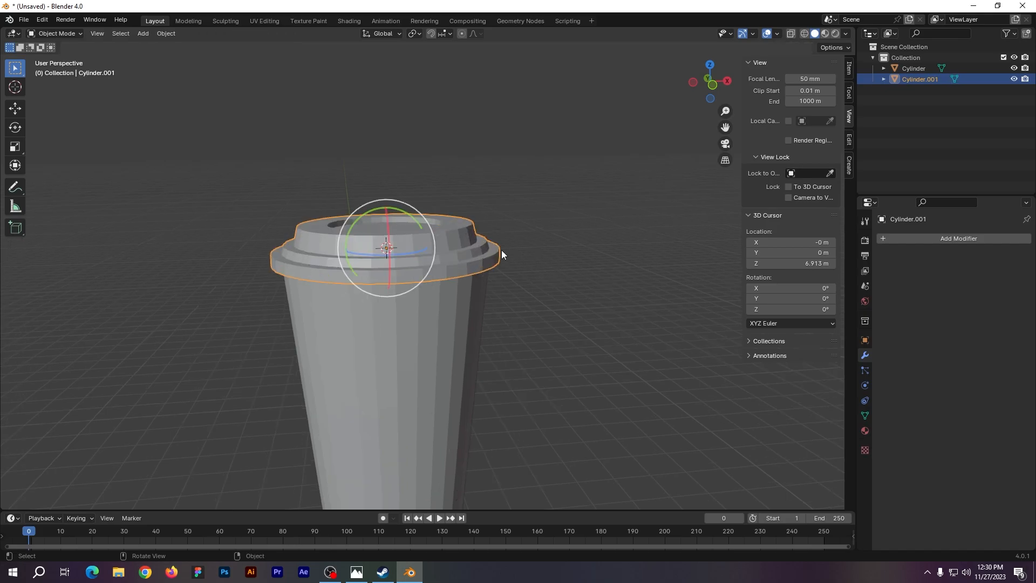
left_click(891, 238)
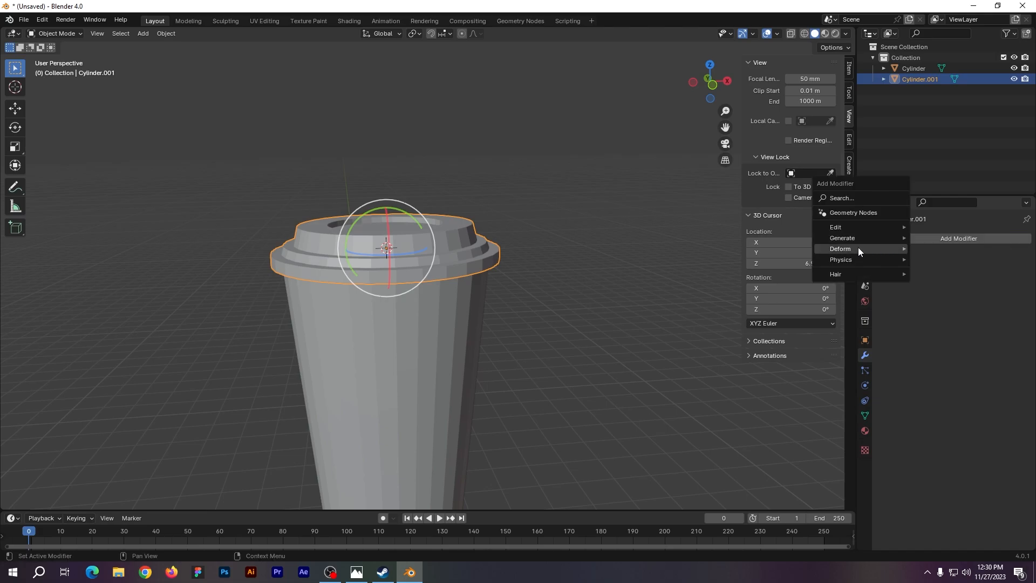
mouse_move(868, 237)
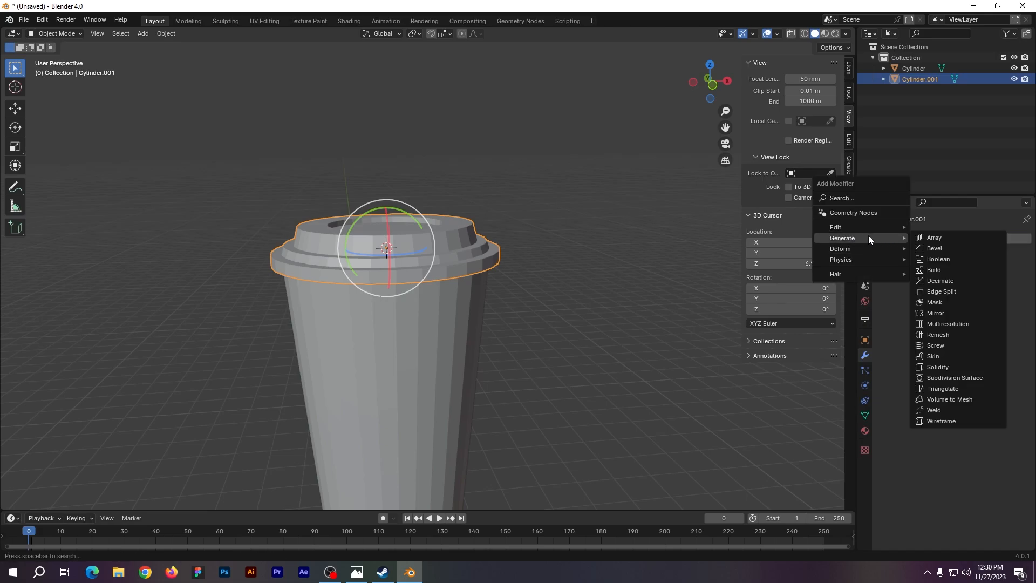
left_click(934, 248)
scroll(442, 262, "up", 4)
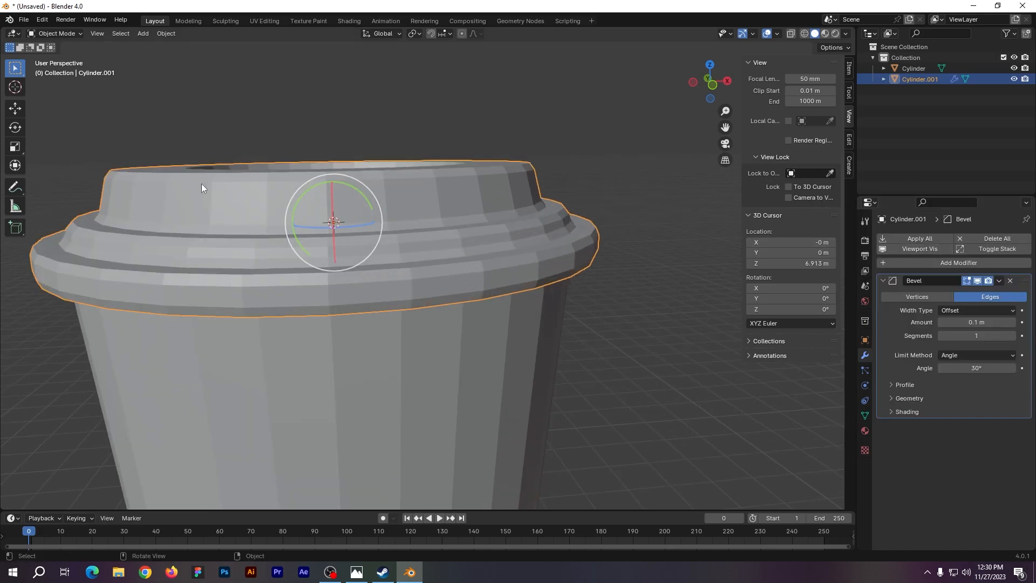
- Set the lid's bevel to 6 segments with an amount of 0.08 m
left_click(1012, 335)
left_click(1012, 336)
left_click(1011, 335)
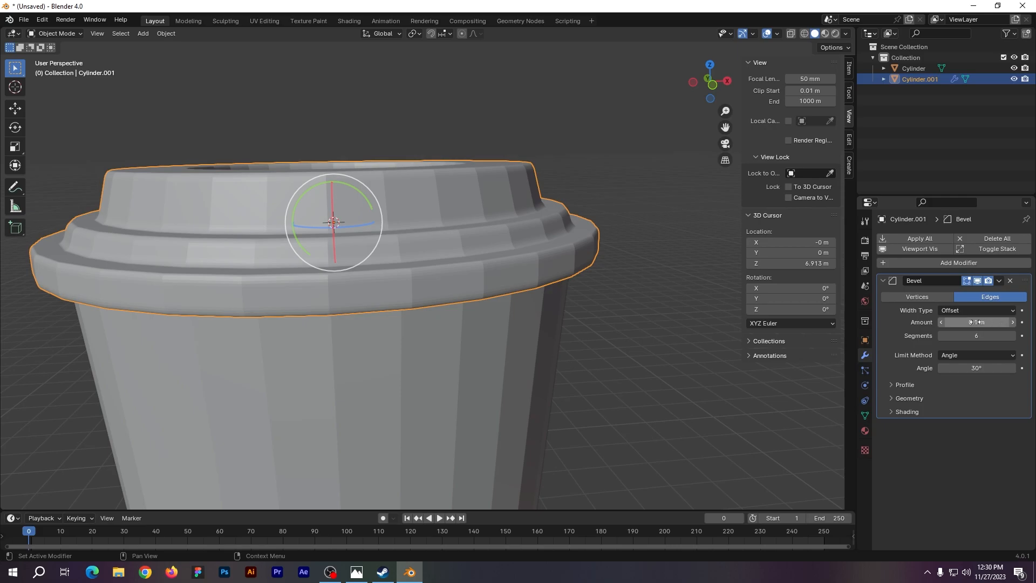
left_click(942, 322)
left_click(943, 323)
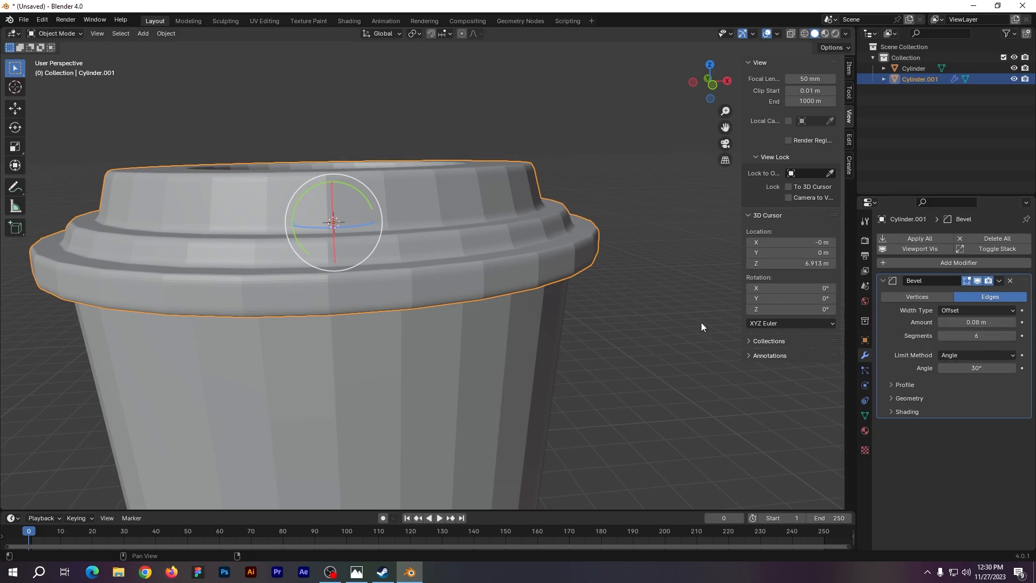
- Select the cup body and add a Bevel modifier to it
middle_click_drag(559, 305, 500, 237)
left_click(452, 323)
left_click(892, 240)
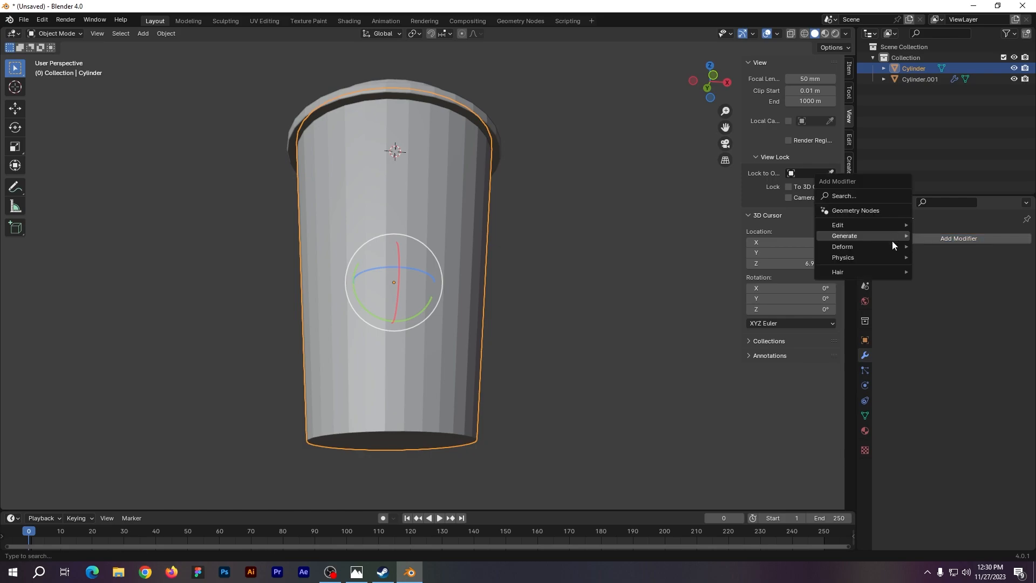
mouse_move(882, 235)
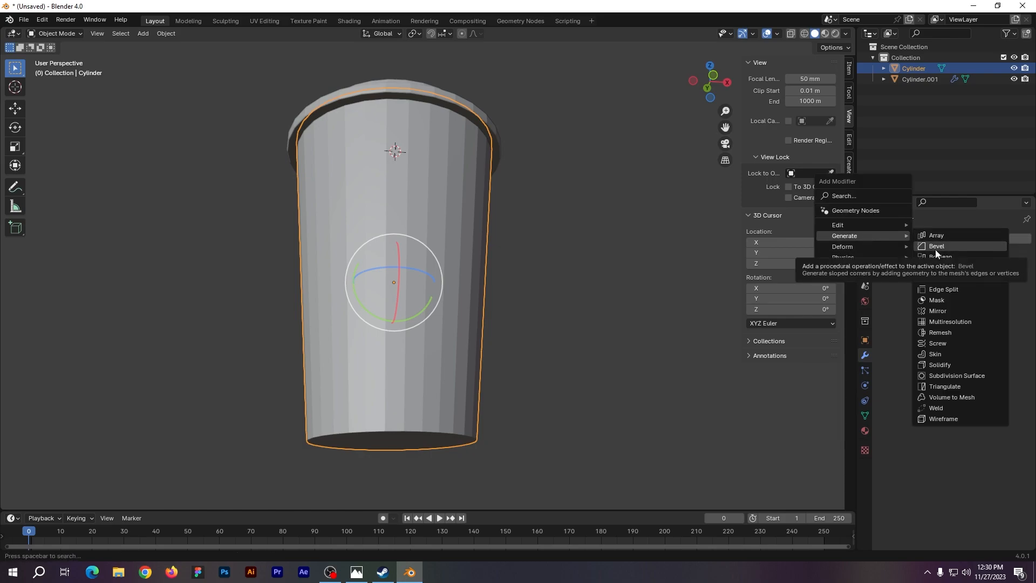
left_click(936, 248)
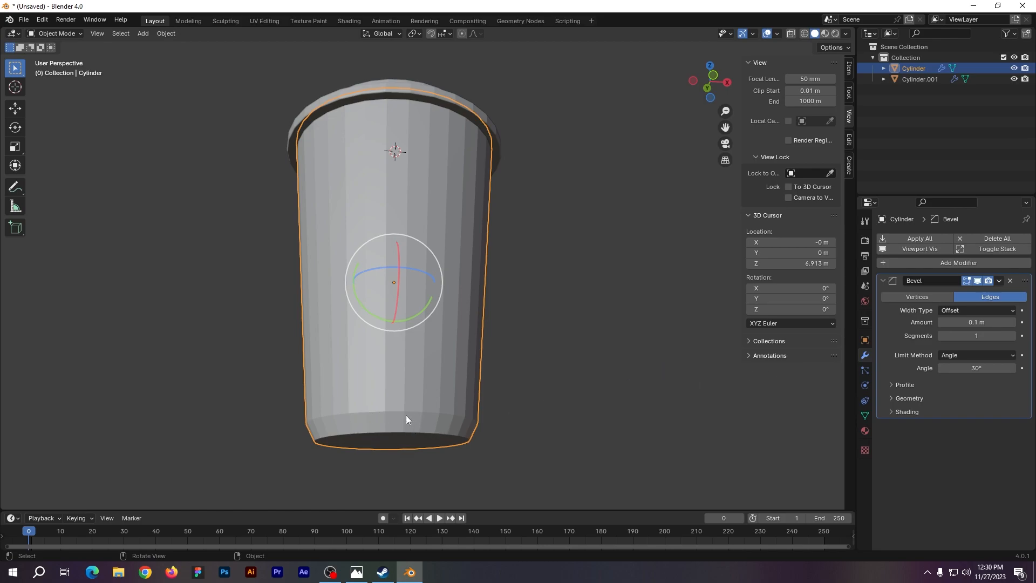
- Set the cup body's bevel amount to 0.03 m with 6 segments and deselect the cup
left_click(943, 323)
left_click(943, 323)
left_click(943, 323)
left_click(943, 323)
left_click(943, 324)
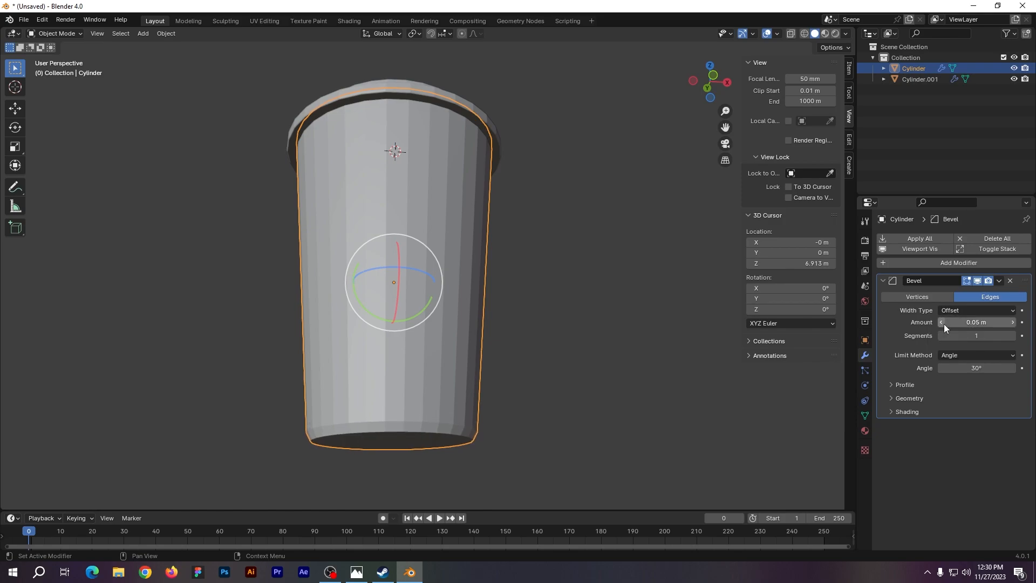
left_click(944, 324)
left_click(944, 324)
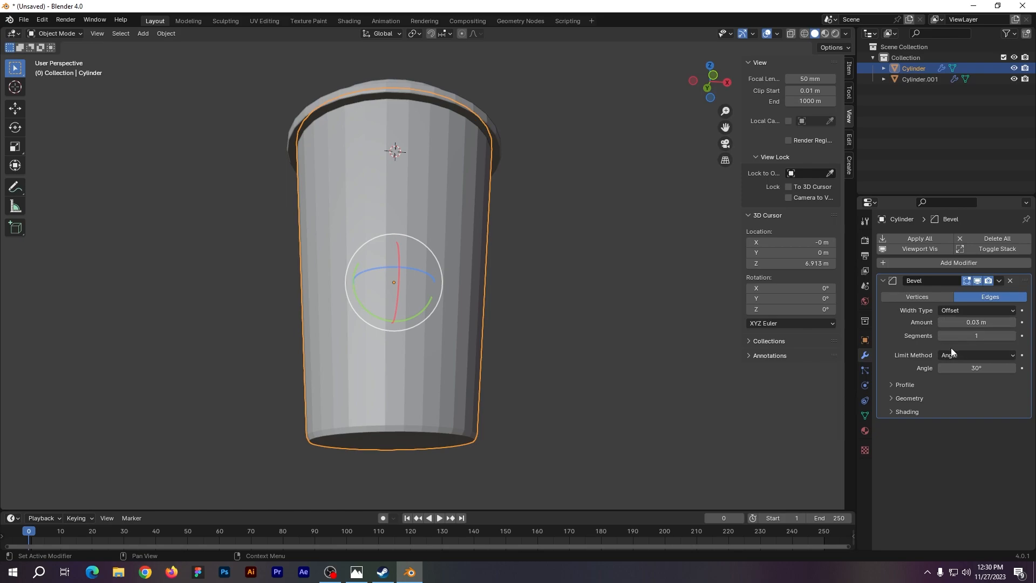
left_click(1012, 336)
left_click(1013, 335)
left_click(1012, 336)
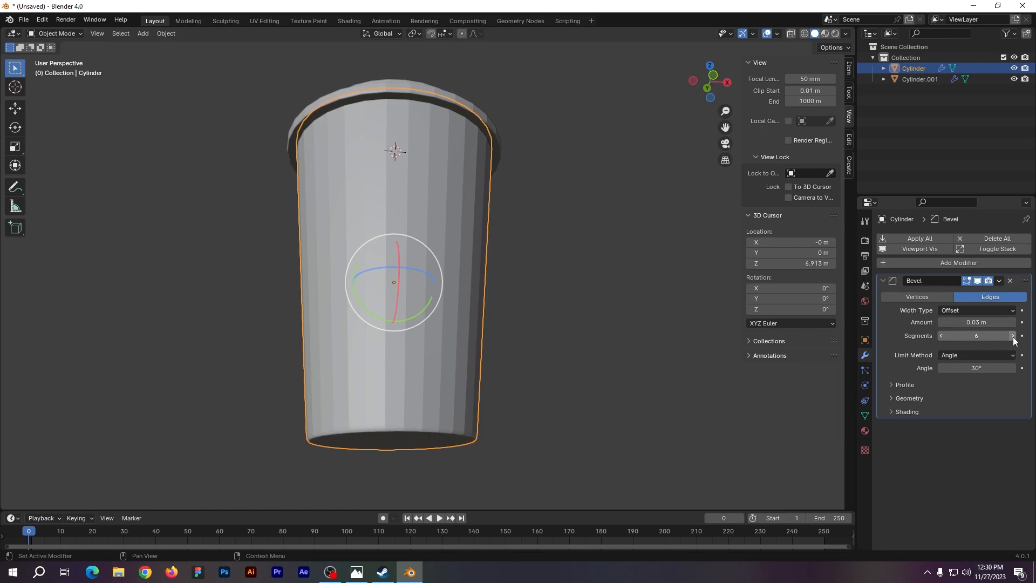
left_click(620, 354)
middle_click_drag(625, 350, 551, 379)
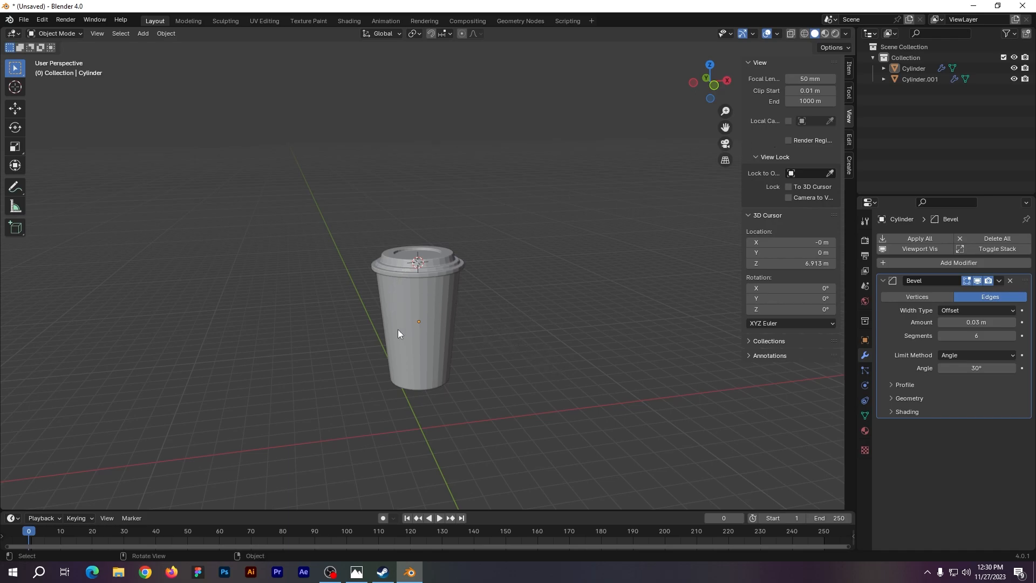
- Switch the viewport to rendered shading and add an area light
left_click(835, 33)
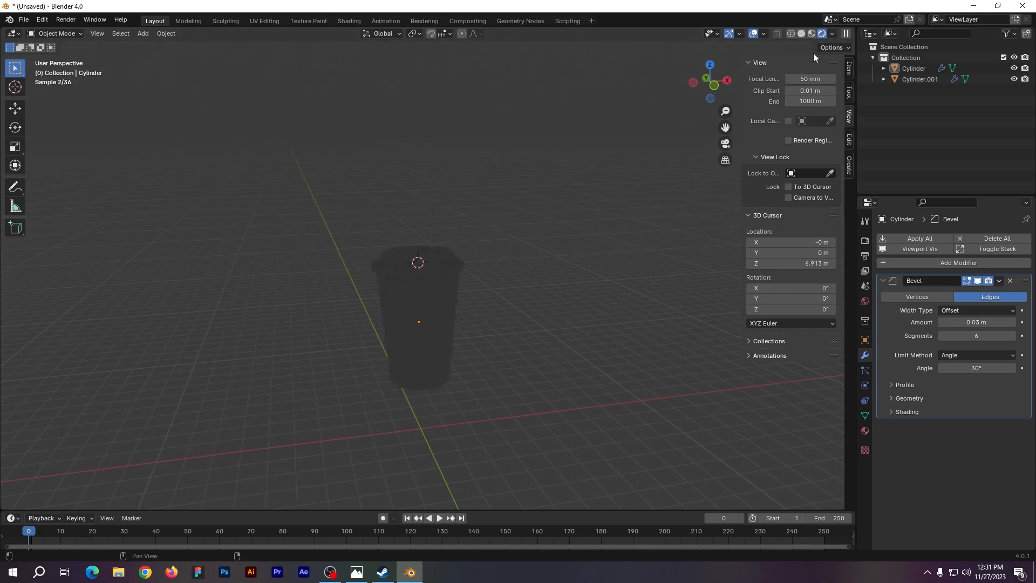
key("shift+a")
mouse_move(431, 442)
left_click(517, 487)
middle_click_drag(518, 487, 499, 319)
- Choose EEVEE as the scene's render engine
left_click(865, 240)
left_click(981, 239)
left_click(977, 251)
left_click(418, 250)
middle_click_drag(572, 259, 501, 259)
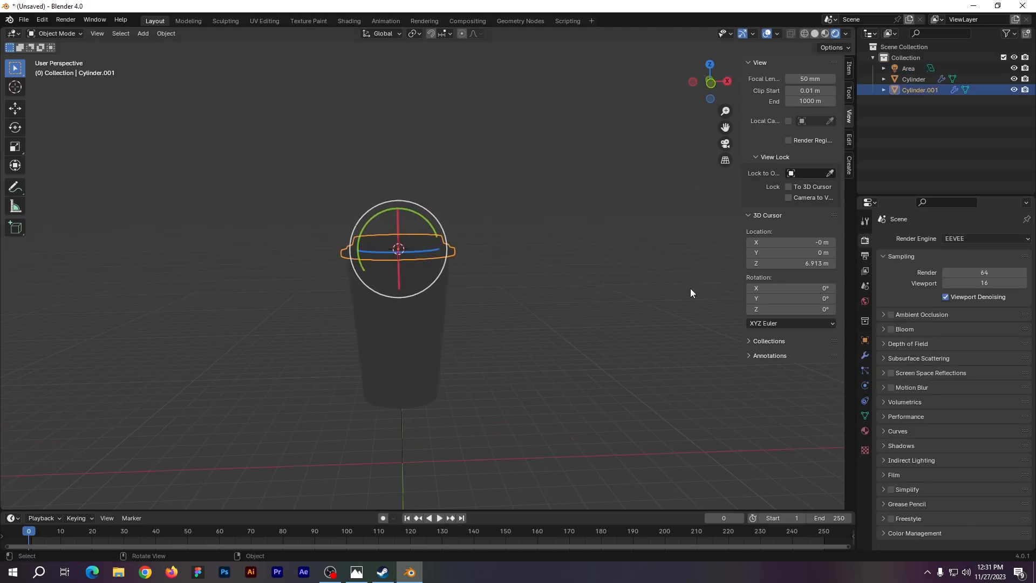
scroll(480, 305, "down", 1)
middle_click_drag(481, 305, 481, 297)
- Raise the area light along Z above the cup and scale it up
left_click(907, 59)
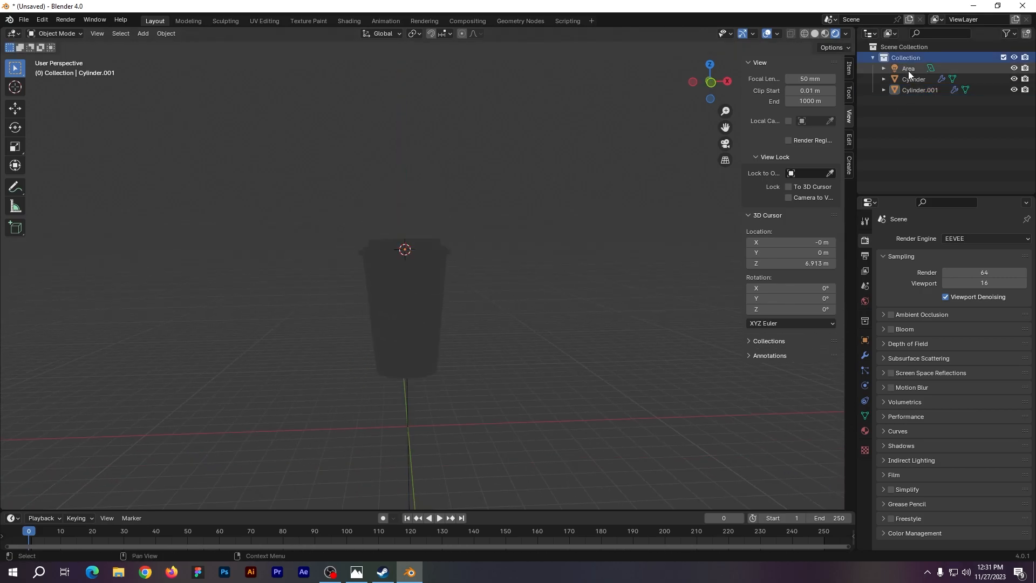
left_click(907, 70)
key("g")
key("z")
left_click(603, 173)
key("s")
left_click(60, 393)
scroll(60, 393, "down", 2)
- Set the area light's power to 550 W and readjust its height above the lid along Z
left_click(865, 385)
left_click(975, 313)
type("550")
key("Return")
left_click(486, 243)
key("z")
left_click(408, 207)
key("g")
key("z")
left_click(405, 187)
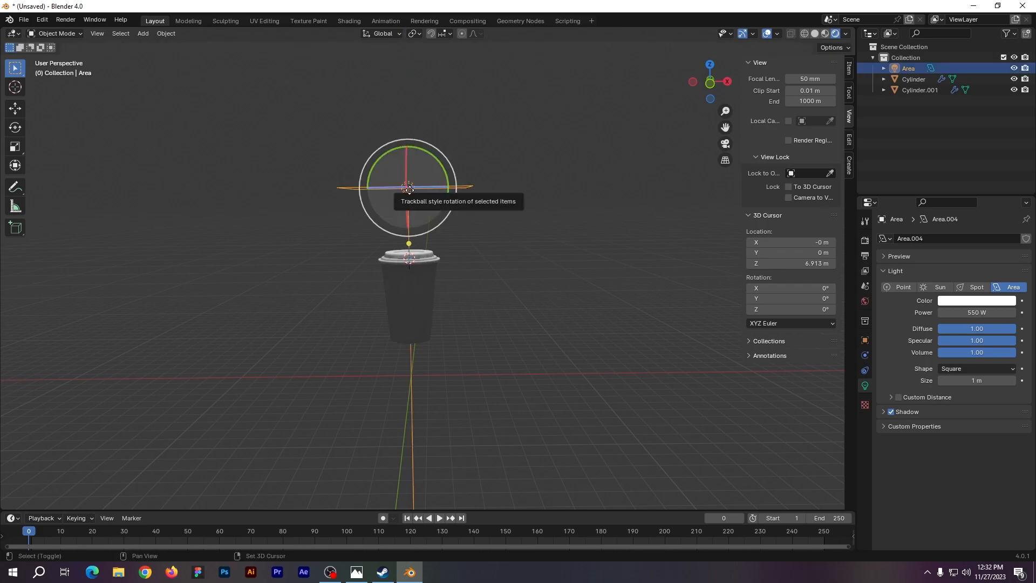
- Duplicate the overhead area light, move the copy along X beside the cup and lower it to lid height
key("shift+d")
key("g")
key("z")
key("x")
left_click(584, 234)
key("g")
key("z")
left_click(583, 306)
- Rotate the side area light so that it faces the cup
left_click(753, 34)
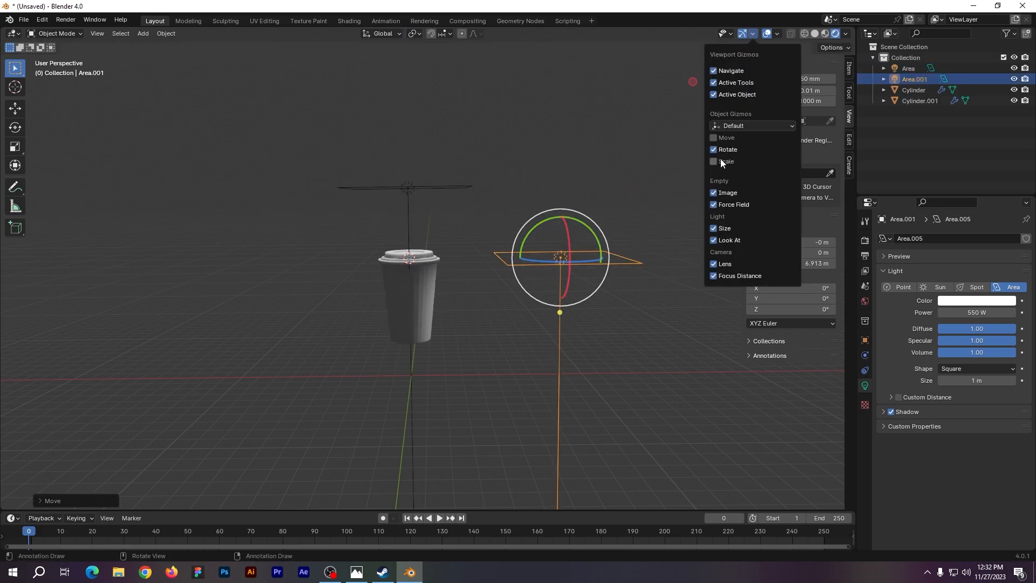
left_click_drag(561, 218, 616, 244)
left_click(614, 245)
- Duplicate the side light along X to the opposite side of the cup and rotate the copy to face it
left_click(561, 257)
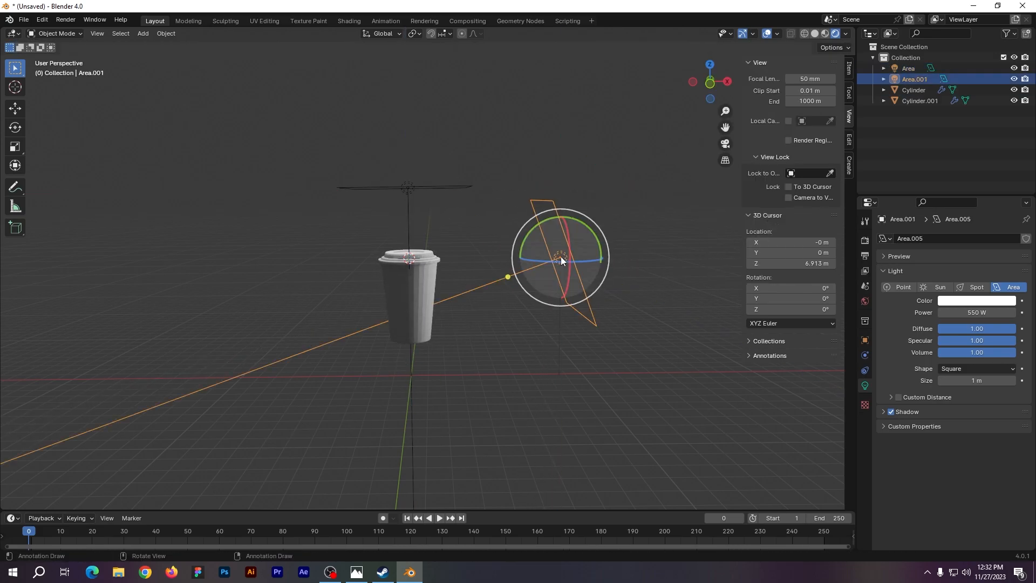
key("shift+d")
key("x")
left_click(268, 252)
left_click_drag(271, 226, 65, 304)
- Duplicate the overhead area light and move the copy along Y to the front of the cup
middle_click_drag(558, 286, 701, 281)
scroll(594, 259, "down", 2)
left_click(505, 214)
key("shift+d")
left_click(501, 230)
key("g")
key("y")
left_click(715, 233)
- Lower the front area light along Z, adjust its distance along Y and rotate it about X to face the cup
middle_click_drag(701, 237, 524, 242)
key("g")
key("z")
left_click(642, 303)
key("g")
key("y")
left_click(551, 262)
key("r")
key("x")
left_click(613, 247)
- Set the colour of both side area lights to light pink
left_click(506, 251)
left_click(312, 255, "shift")
left_click(977, 301)
left_click_drag(951, 190, 946, 207)
left_click(506, 252)
left_click(976, 301)
left_click(948, 206)
left_click(572, 243)
- Add a plane, lower it along Z to the cup's base and scale it up into a large floor
middle_click_drag(466, 251, 461, 247)
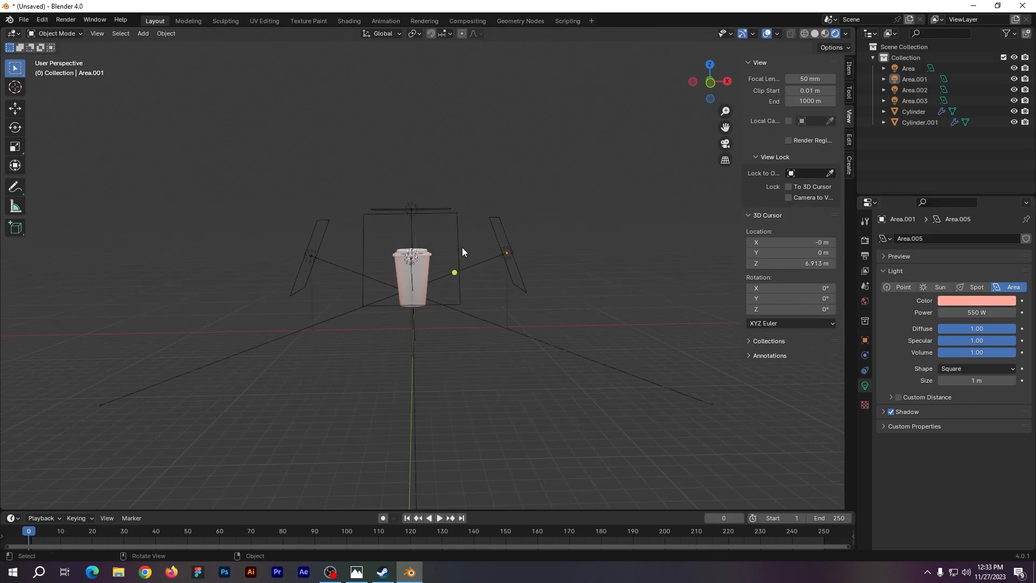
scroll(555, 286, "up", 3)
key("shift+a")
mouse_move(489, 192)
left_click(566, 192)
key("g")
key("z")
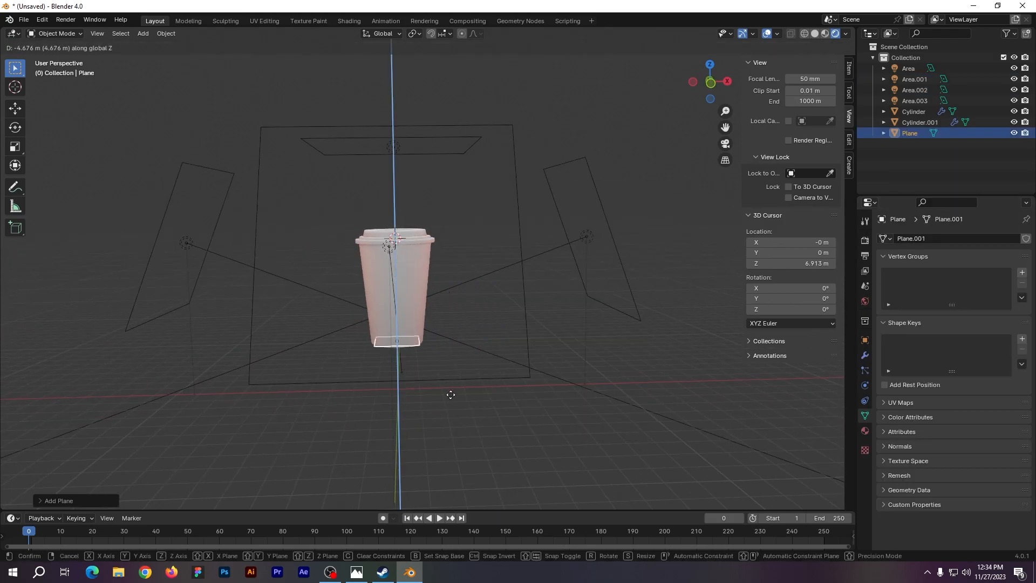
left_click(451, 419)
key("s")
left_click(521, 83)
- In Edit Mode, extrude the floor plane's rear edge up along Z to form a backdrop wall
scroll(499, 226, "down", 3)
middle_click_drag(473, 328, 479, 335)
key("Tab")
left_click(103, 35)
left_click(332, 290)
key("e")
key("z")
left_click(345, 138)
- Bevel the edge between the floor and backdrop wall with many segments into a wide smooth curve
middle_click_drag(353, 288, 499, 280)
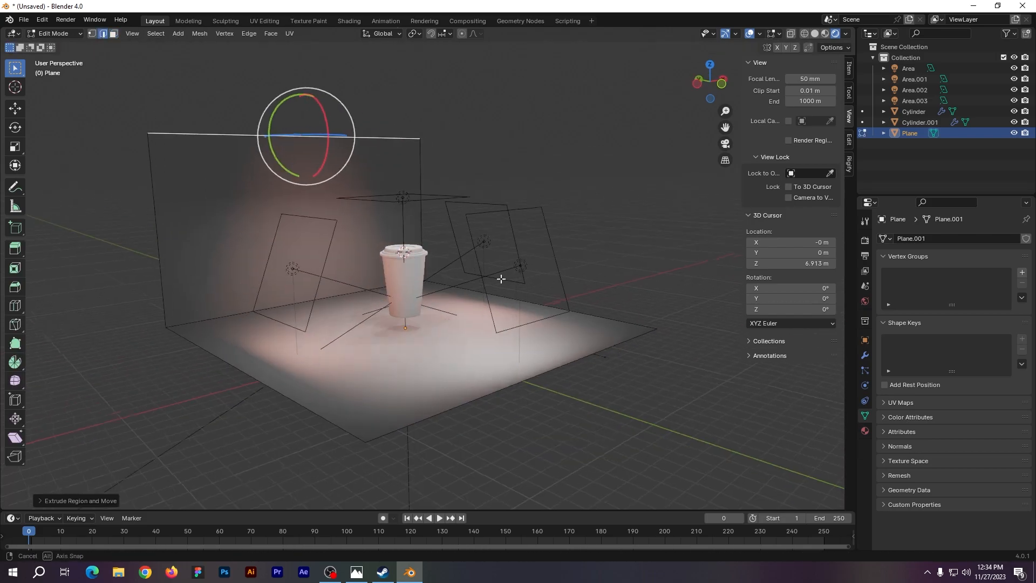
left_click(197, 319)
key("ctrl+b")
scroll(378, 350, "up", 7)
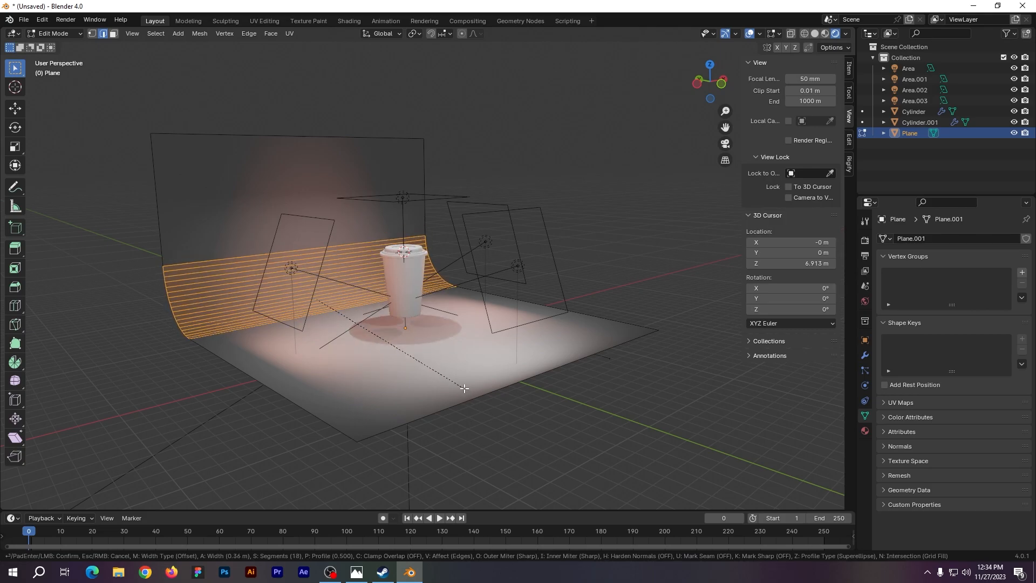
scroll(456, 386, "up", 2)
left_click(456, 385)
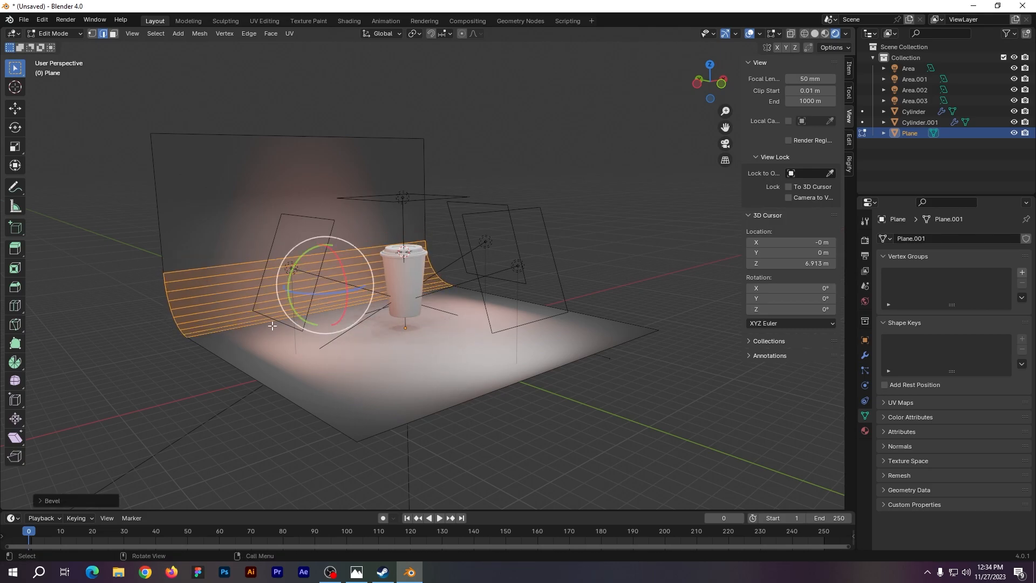
- Return to Object Mode and apply Shade Smooth to the backdrop
key("v")
left_click(348, 337)
key("Tab")
right_click(198, 230)
left_click(167, 196)
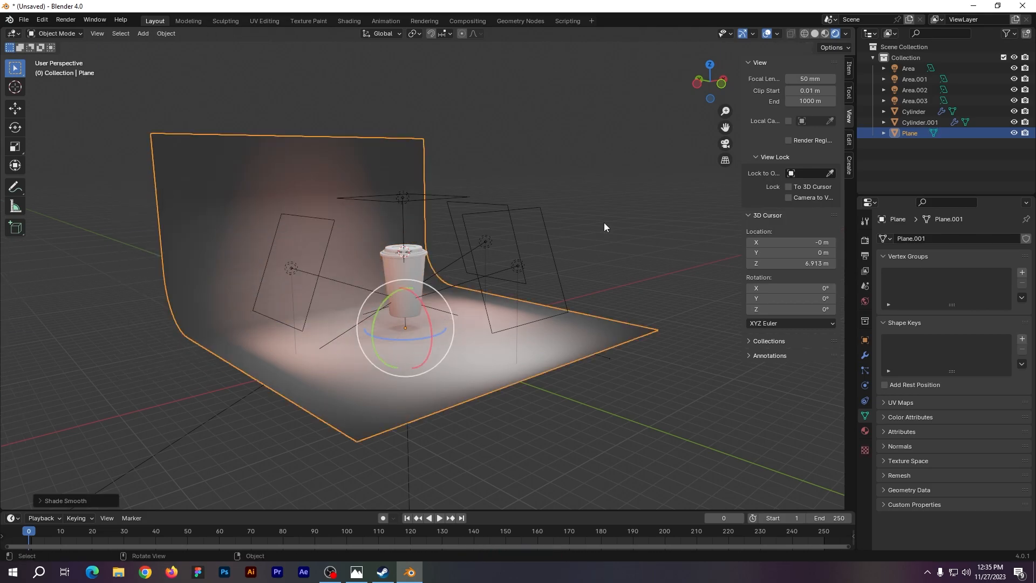
- Select the cup body and lid together and rotate them into a tilted pose above the floor
middle_click_drag(330, 232, 556, 248)
scroll(556, 248, "up", 5)
left_click(410, 232)
left_click(406, 207, "shift")
left_click(477, 264)
middle_click_drag(486, 253, 479, 221)
left_click(428, 216)
left_click(425, 227, "shift")
left_click_drag(411, 228, 376, 218)
left_click_drag(375, 264, 404, 265)
- Deselect the cup and switch to the image viewer to look at its open picture
scroll(429, 266, "down", 3)
middle_click_drag(430, 266, 453, 271)
scroll(431, 275, "up", 2)
left_click(275, 324)
left_click(356, 572)
left_click_drag(181, 195, 58, 194)
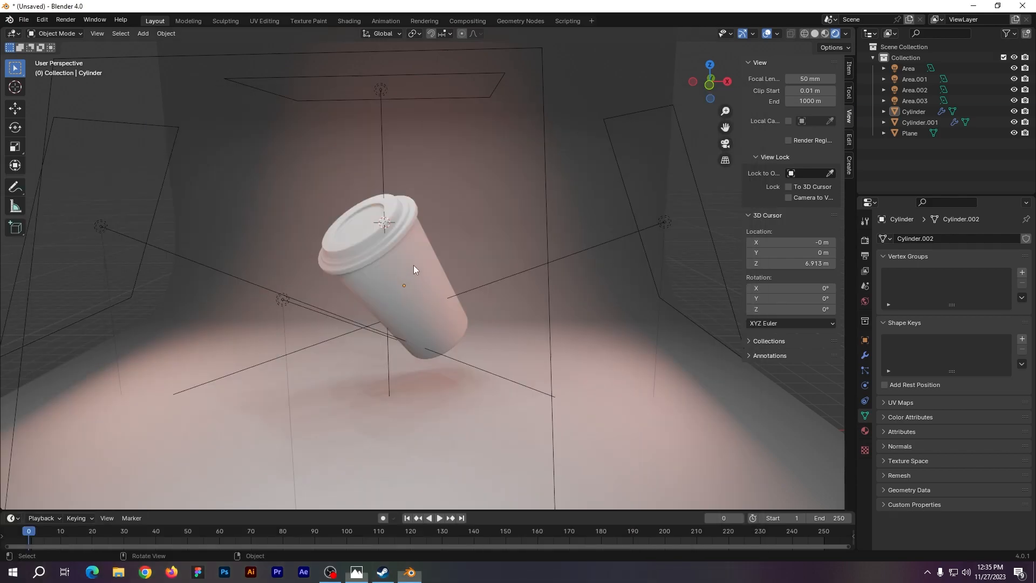
- Set the base colour of the cup body's material to hex F2AF5C
left_click(416, 270)
left_click(865, 430)
left_click(981, 372)
left_click(902, 323)
type("F2AF5C")
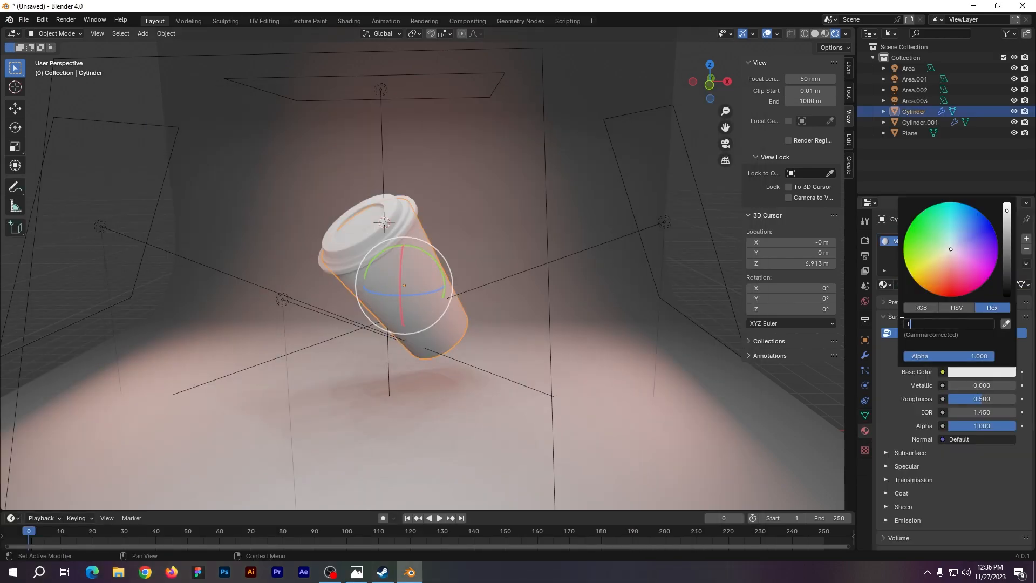
key("Return")
- Give the lid a new material with the base colour hex C40000
left_click(372, 232)
left_click(950, 284)
left_click(972, 372)
left_click(950, 323)
type("C40000")
key("Return")
- Adjust the metallic and roughness values of the cup body and lid materials
left_click(426, 253)
left_click_drag(967, 386, 981, 400)
left_click(372, 229)
left_click(416, 292)
left_click_drag(980, 385, 981, 385)
- Adjust the power of the overhead area light and check the two side area lights
left_click(664, 222)
left_click(381, 93)
left_click_drag(974, 312, 981, 313)
left_click(665, 222)
left_click(102, 227)
- Switch the render engine to Cycles
left_click(864, 240)
left_click(978, 238)
left_click(969, 274)
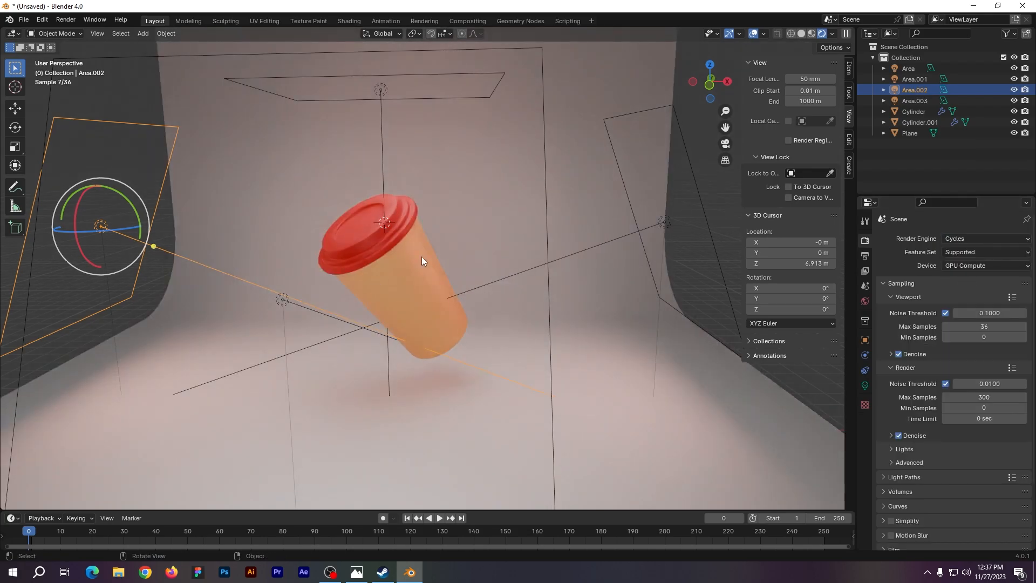
- Go through the area lights, set the power of the front one to 670.9 W and deselect everything
left_click(381, 92)
left_click(865, 385)
left_click(665, 223)
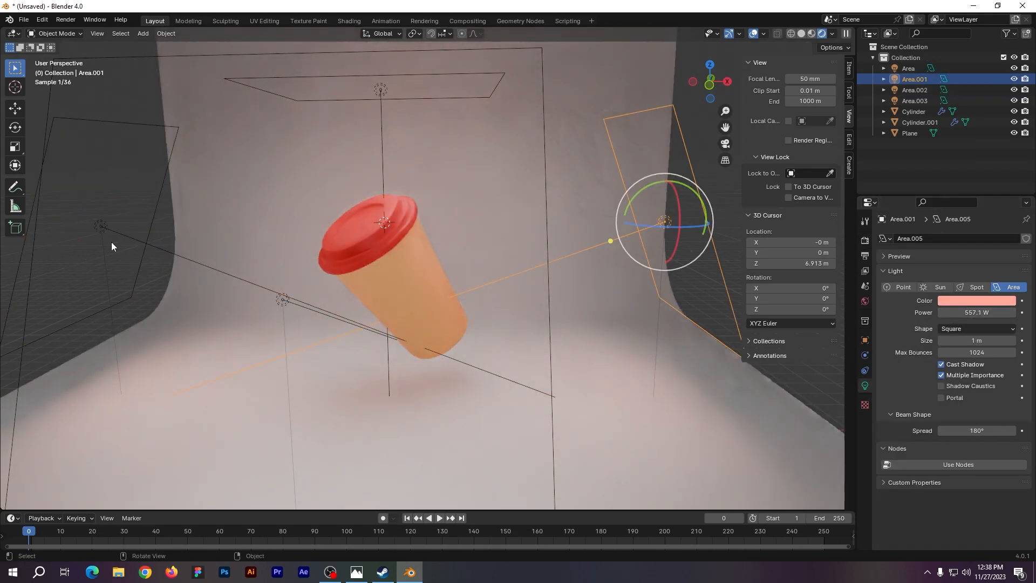
left_click(102, 227)
left_click(282, 300)
left_click_drag(975, 312, 979, 312)
key("alt+a")
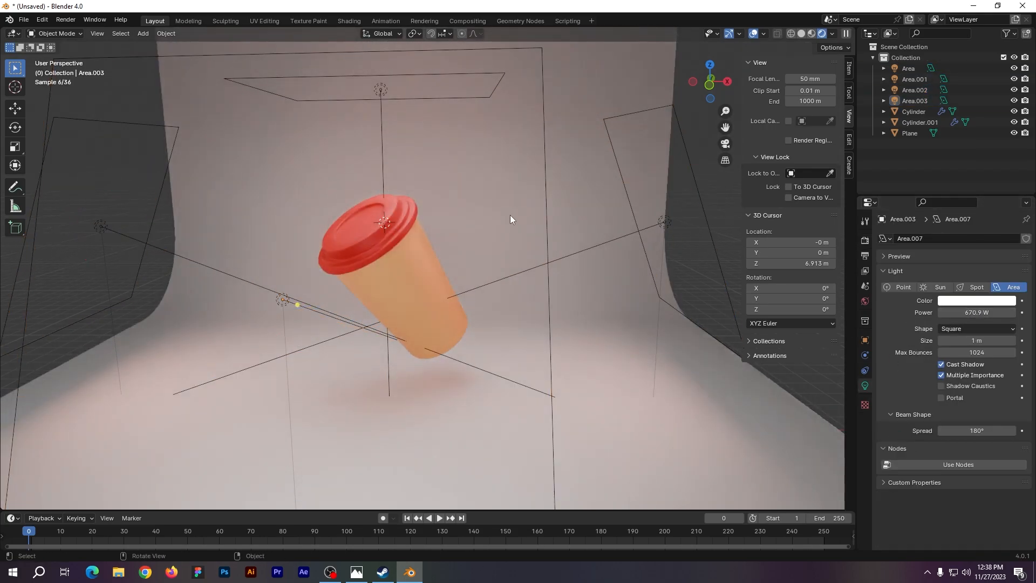
- Add a camera to the scene
scroll(511, 217, "down", 2)
middle_click_drag(468, 208, 480, 200)
key("shift+a")
left_click(432, 356)
- Look through the new camera, lock it to the view and frame the tilted cup against the backdrop
left_click(725, 144)
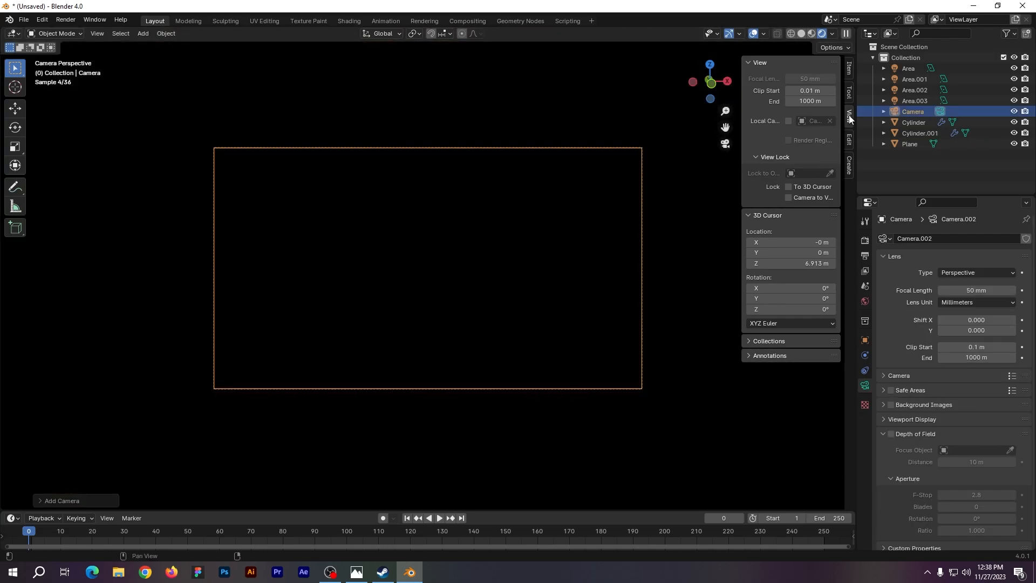
left_click(788, 197)
mouse_move(519, 228)
middle_mouse_down()
mouse_move(487, 158)
mouse_move(513, 205)
mouse_move(532, 204)
mouse_move(525, 244)
middle_mouse_up()
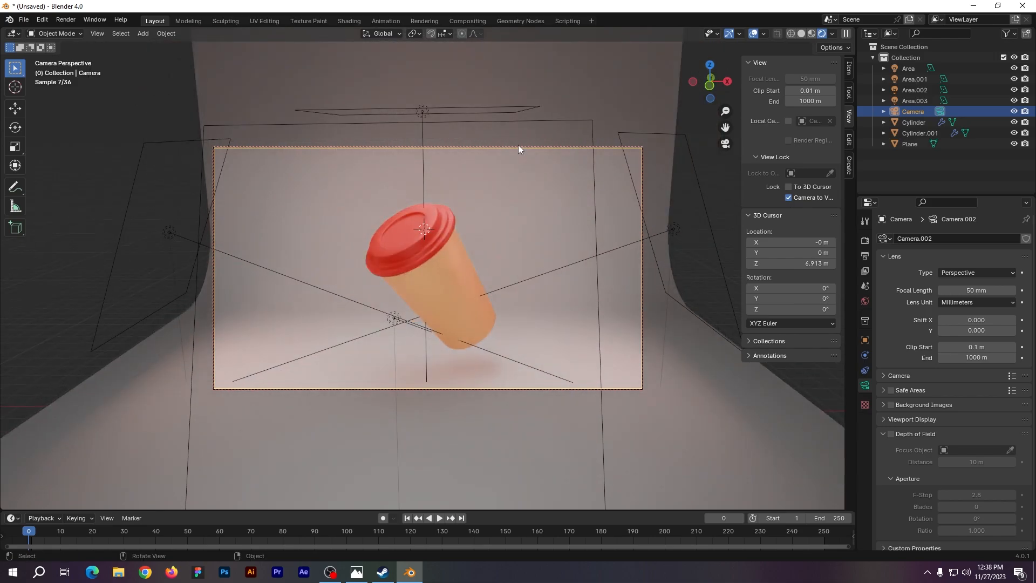
- Set the output's horizontal resolution to 1080 px and render the still image from the camera
left_click(864, 255)
double_click(983, 253)
type("1080")
key("Return")
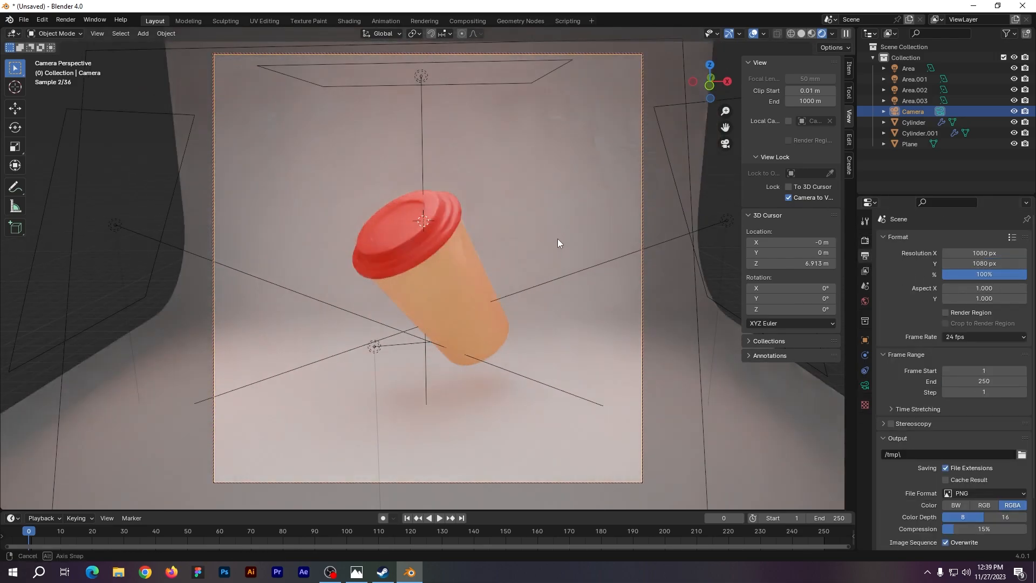
left_click(66, 20)
left_click(86, 31)
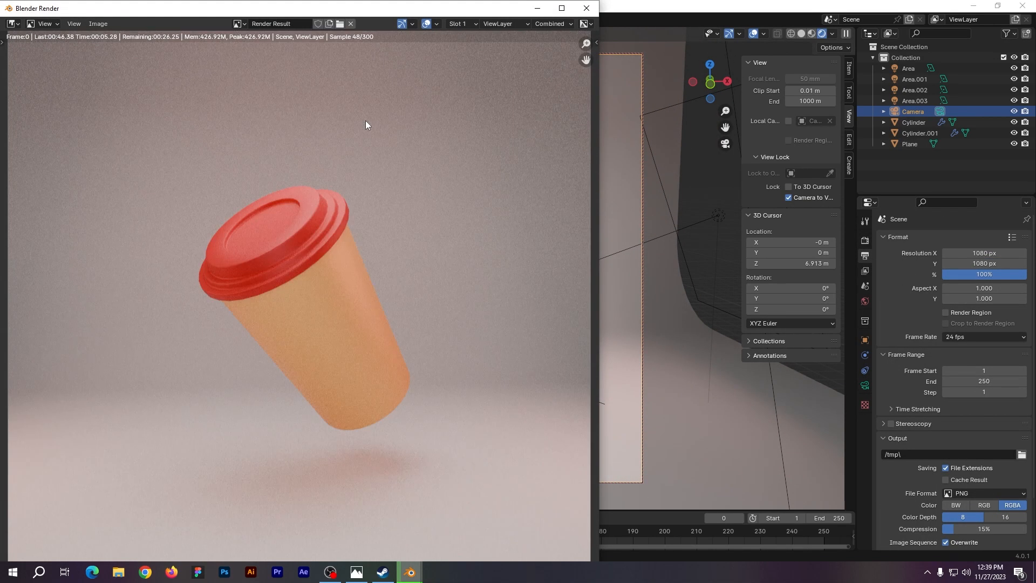